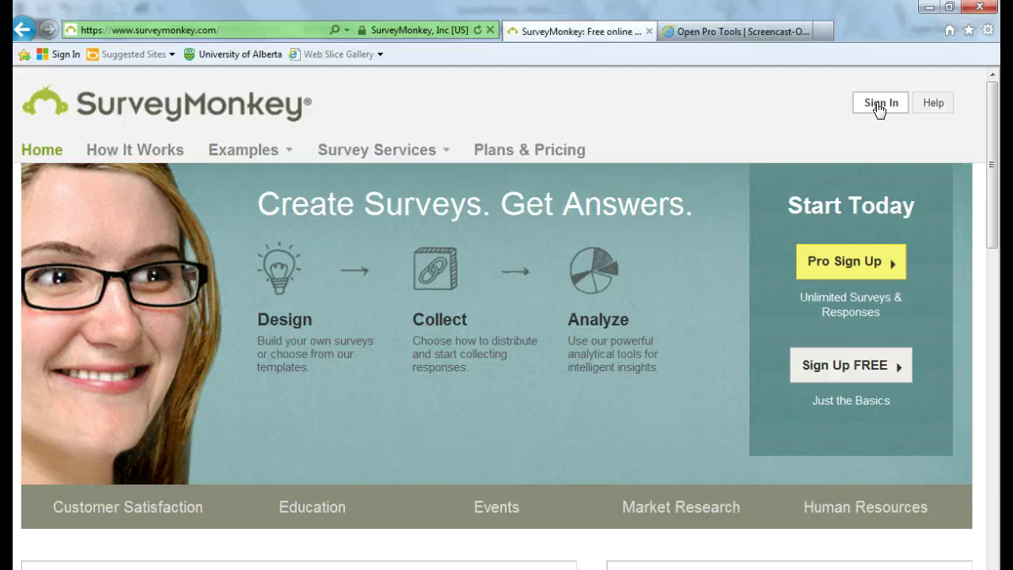
- Sign in to the account and review the home page's five tips for writing a great survey
{"action": "left_click", "coordinate": [878, 104]}
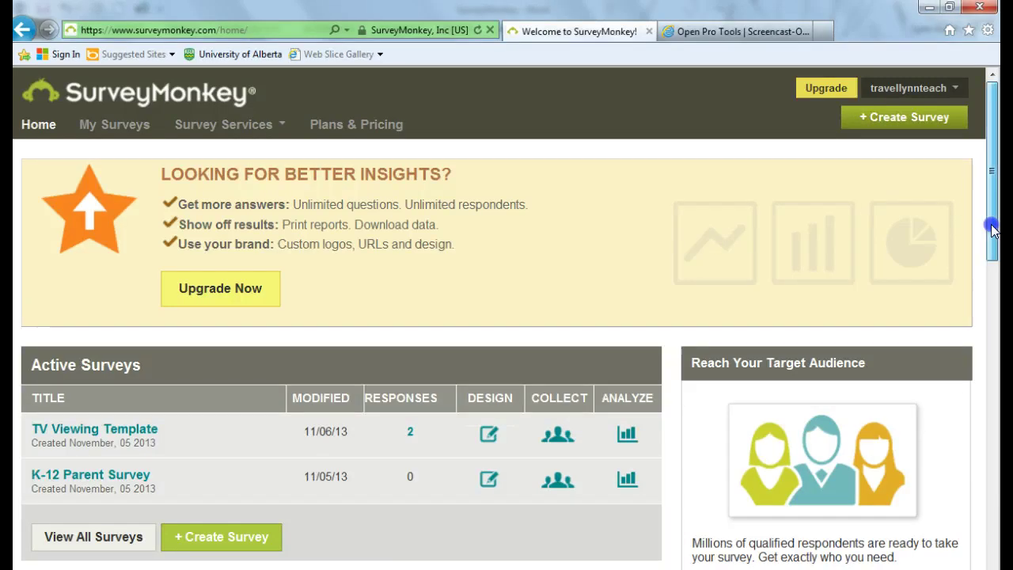
{"action": "left_click_drag", "start_coordinate": [993, 229], "coordinate": [998, 412]}
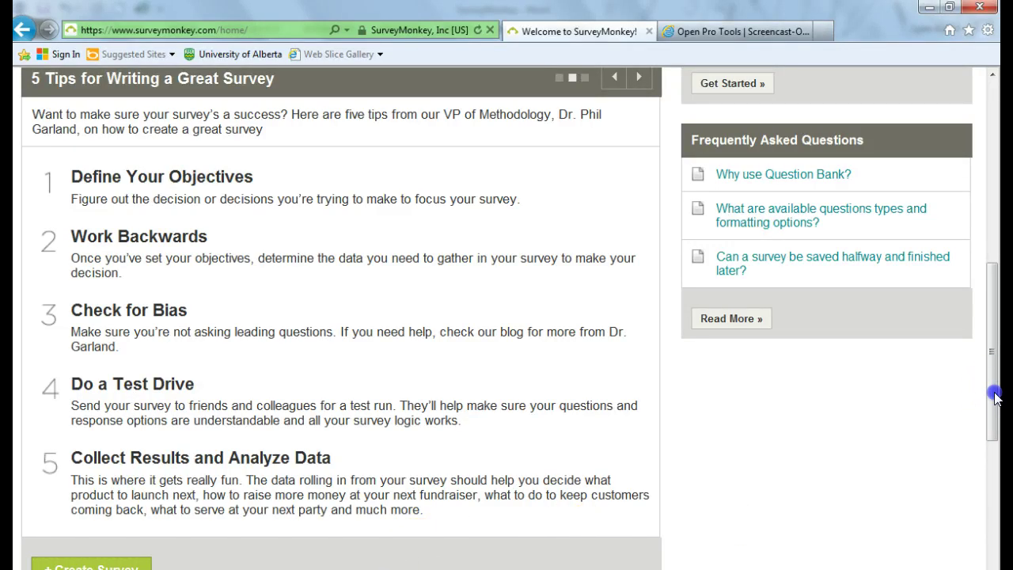
{"action": "left_click_drag", "start_coordinate": [994, 398], "coordinate": [1001, 229]}
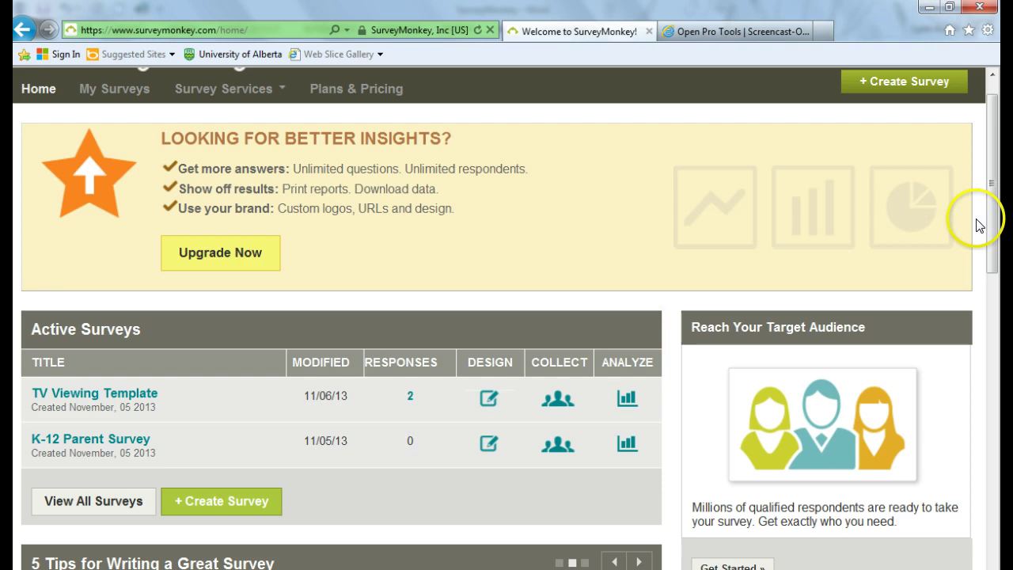
{"action": "left_click_drag", "start_coordinate": [990, 219], "coordinate": [996, 193]}
- Start a new survey from an expert survey template and browse the templates in the Education category
{"action": "left_click", "coordinate": [952, 123]}
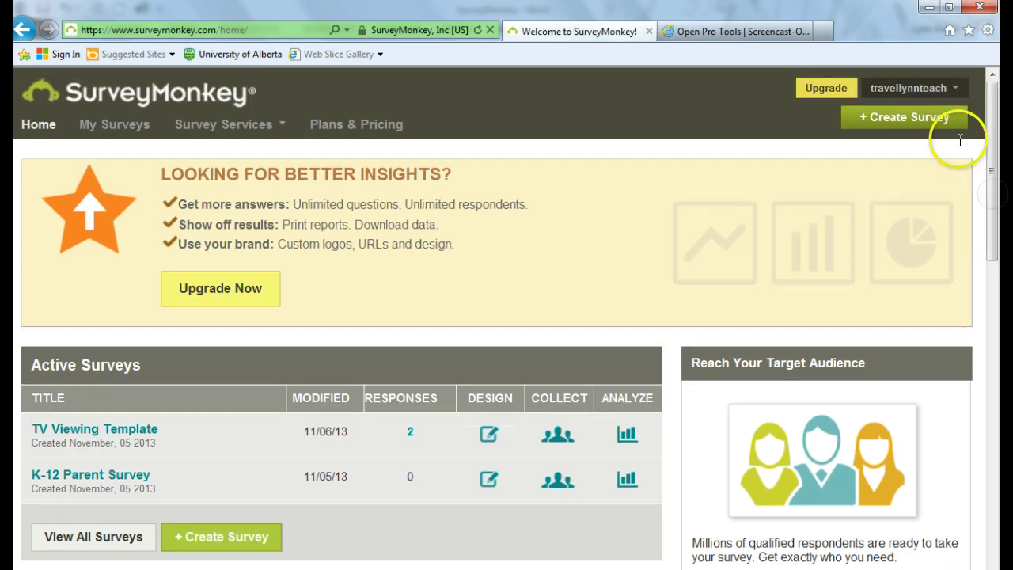
{"action": "left_click", "coordinate": [900, 121]}
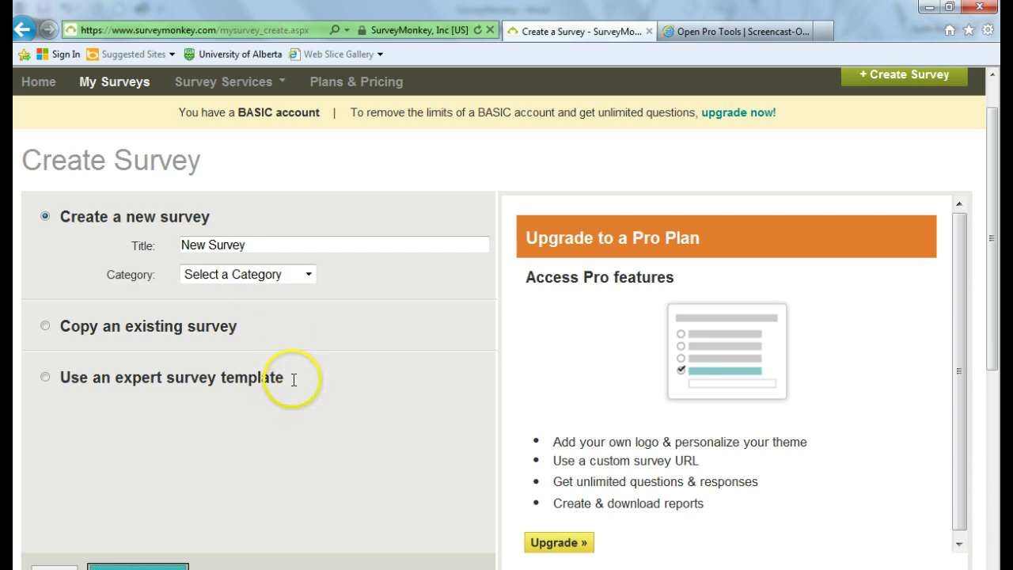
{"action": "left_click", "coordinate": [45, 377]}
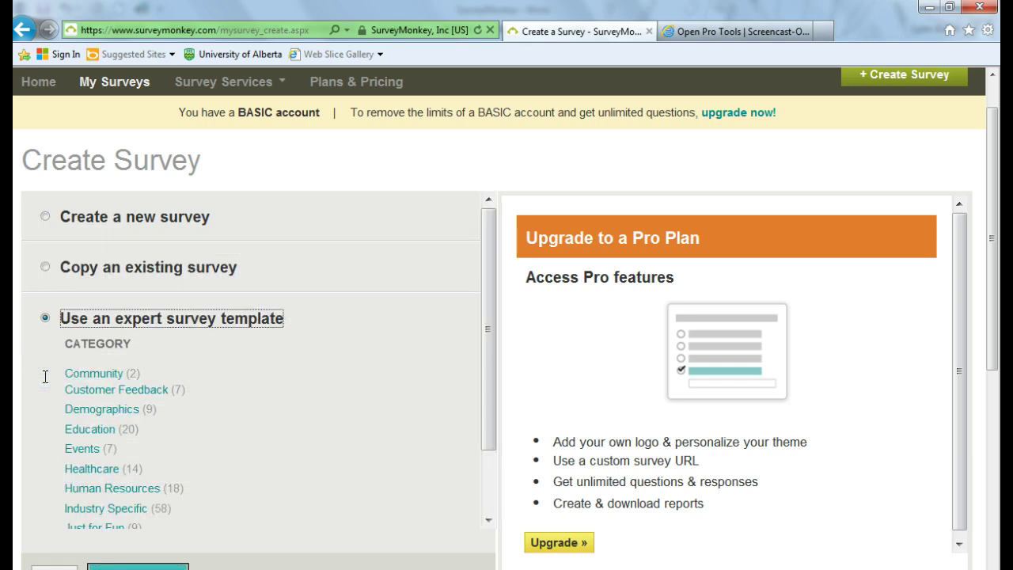
{"action": "left_click", "coordinate": [92, 428]}
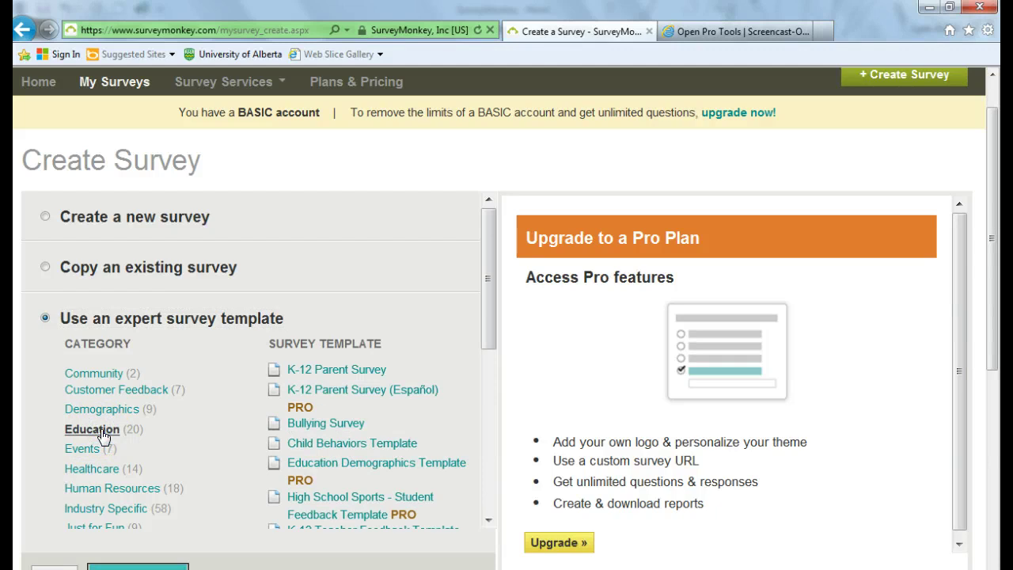
{"action": "left_click_drag", "start_coordinate": [485, 312], "coordinate": [488, 361]}
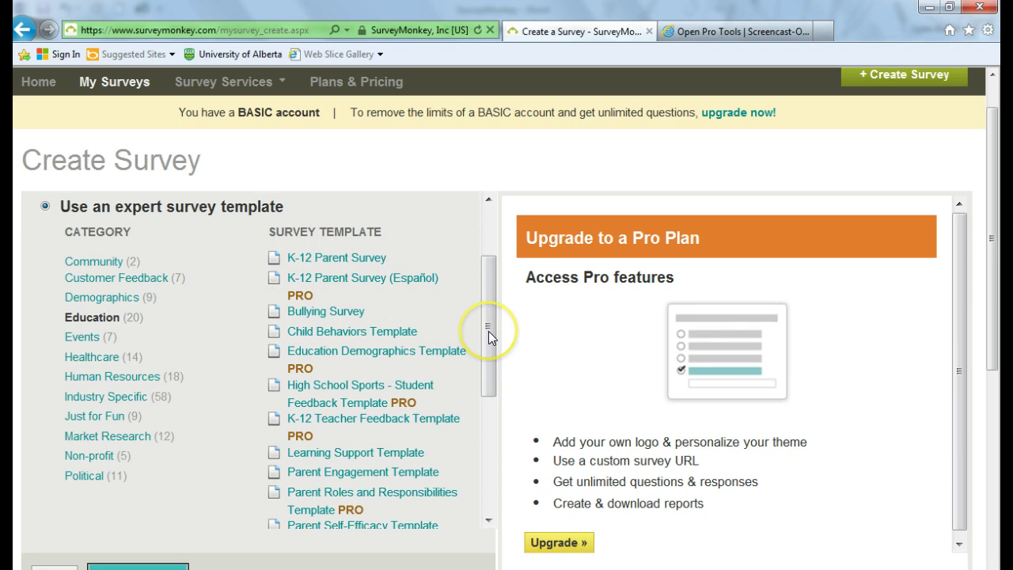
{"action": "left_click_drag", "start_coordinate": [488, 331], "coordinate": [488, 338]}
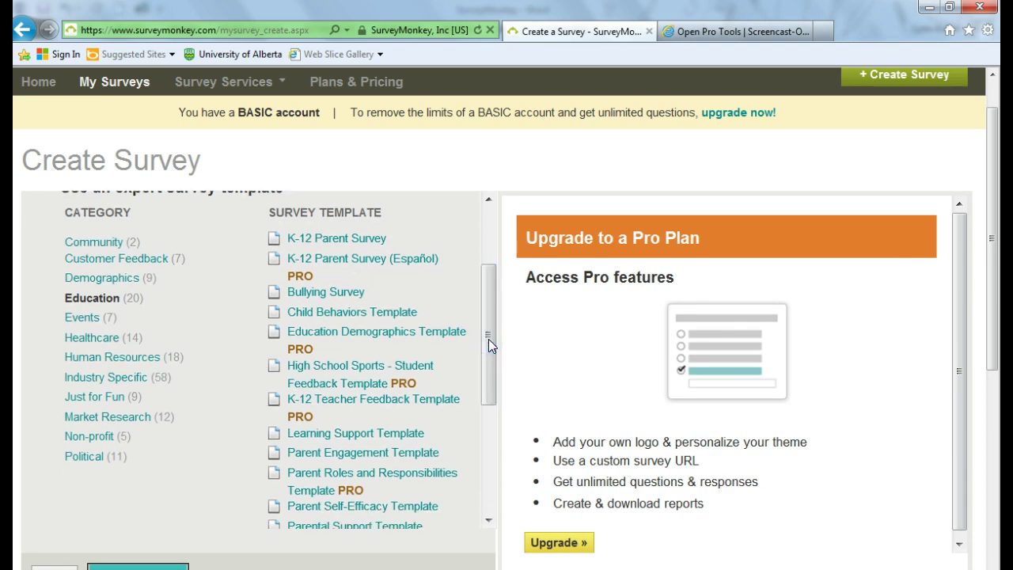
- Choose the Bullying Survey template, review its questions and create the survey from it
{"action": "left_click", "coordinate": [276, 367]}
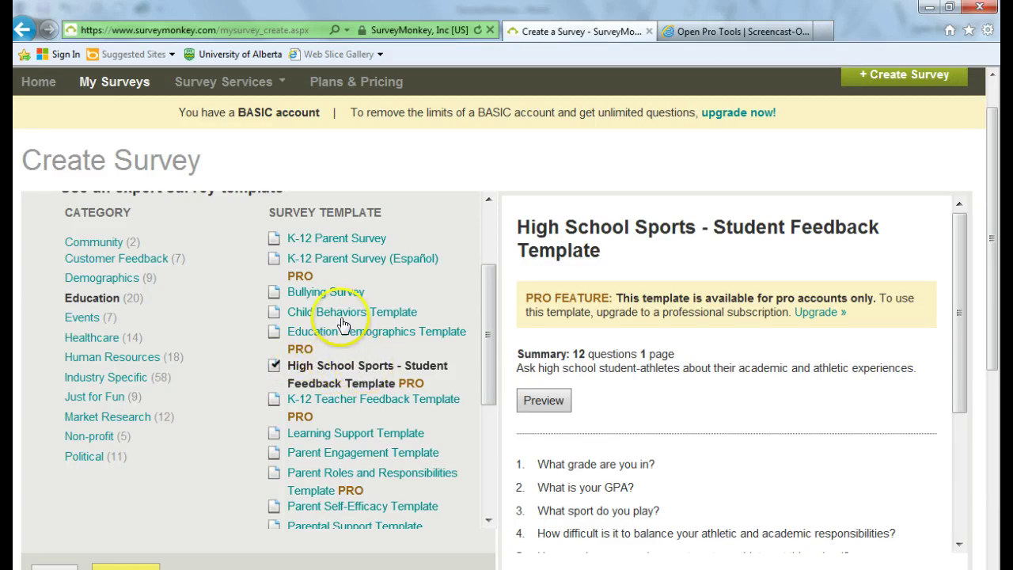
{"action": "left_click", "coordinate": [317, 298]}
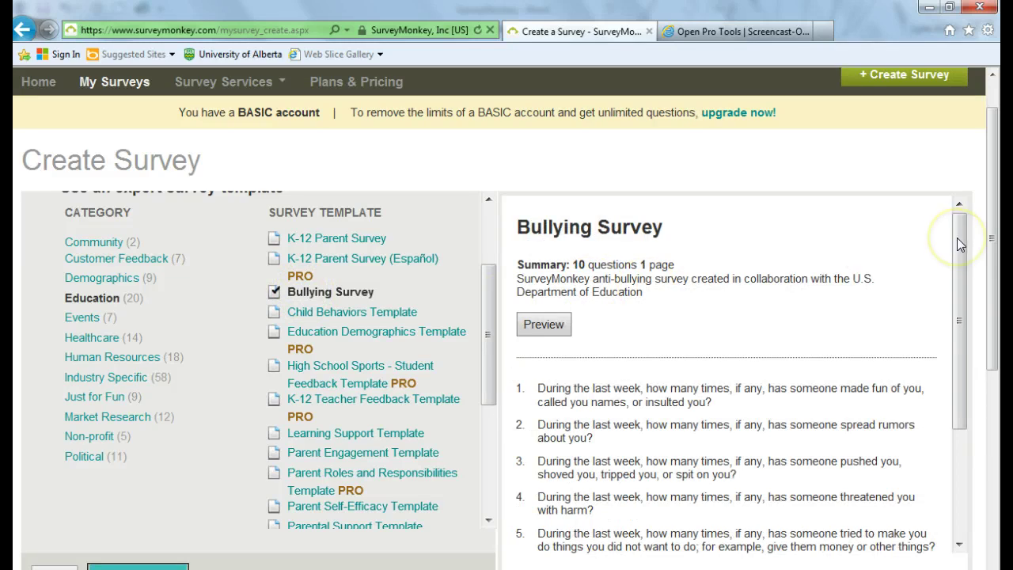
{"action": "left_click_drag", "start_coordinate": [957, 237], "coordinate": [957, 263]}
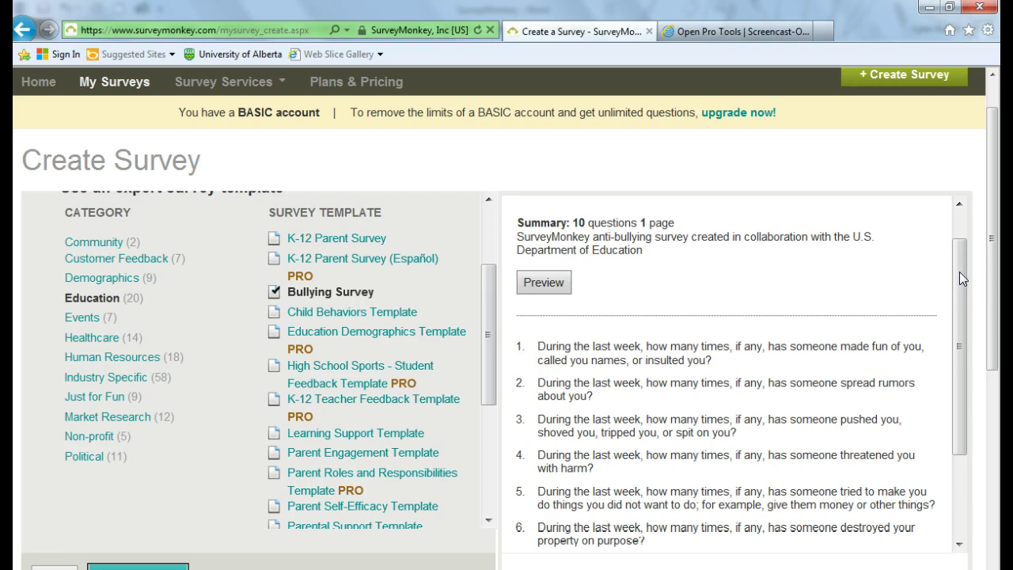
{"action": "left_click_drag", "start_coordinate": [959, 271], "coordinate": [962, 346]}
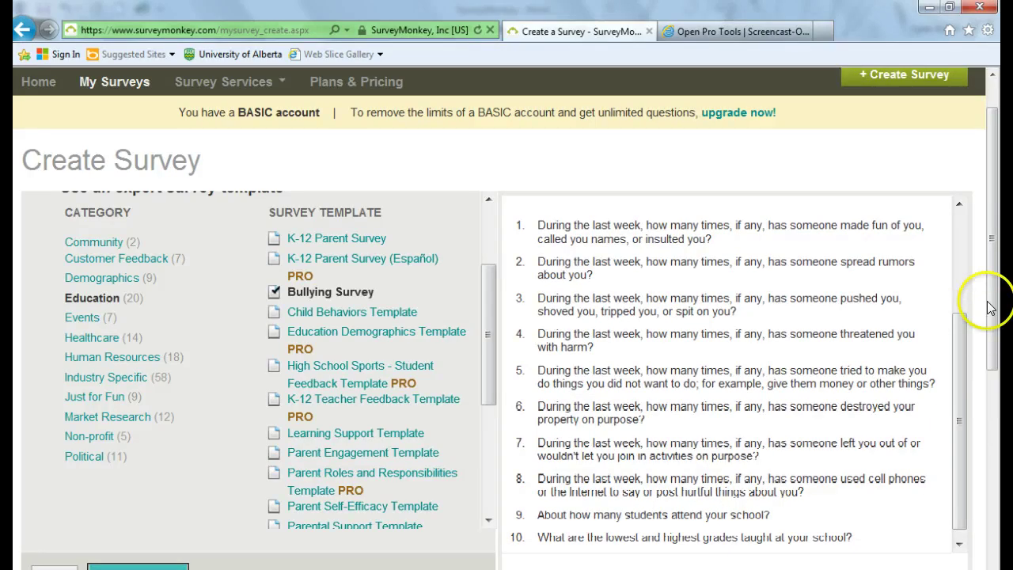
{"action": "left_click_drag", "start_coordinate": [995, 291], "coordinate": [991, 337]}
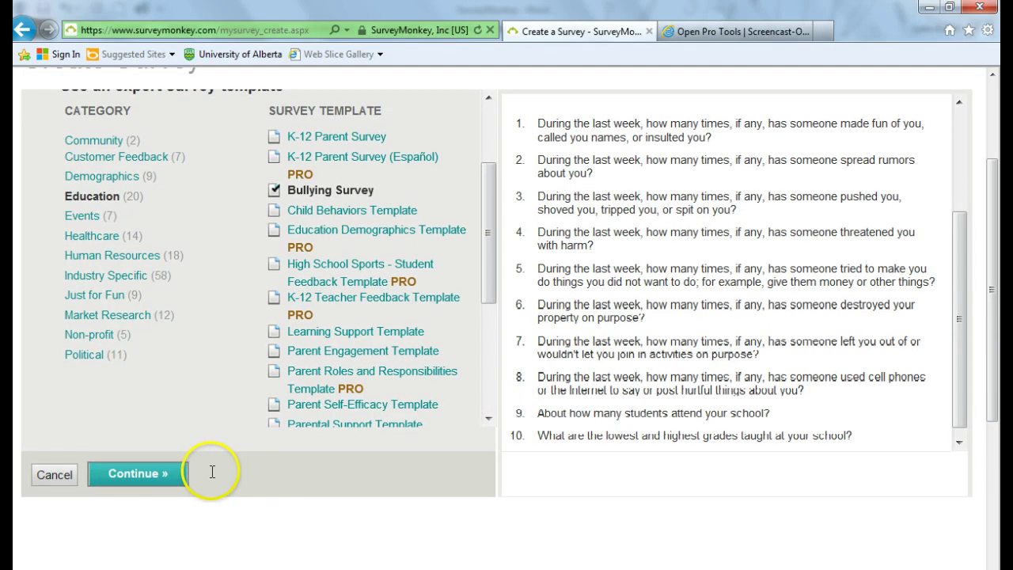
{"action": "left_click", "coordinate": [144, 474]}
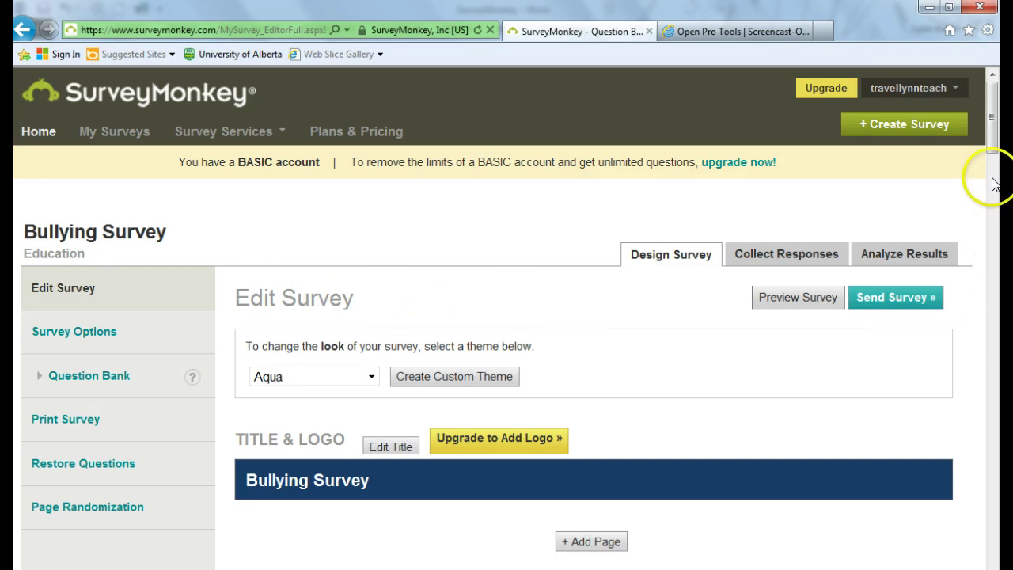
- Try the Berries and Modern Monkey themes on the survey, and apply the Summer theme
{"action": "left_click_drag", "start_coordinate": [995, 135], "coordinate": [998, 152]}
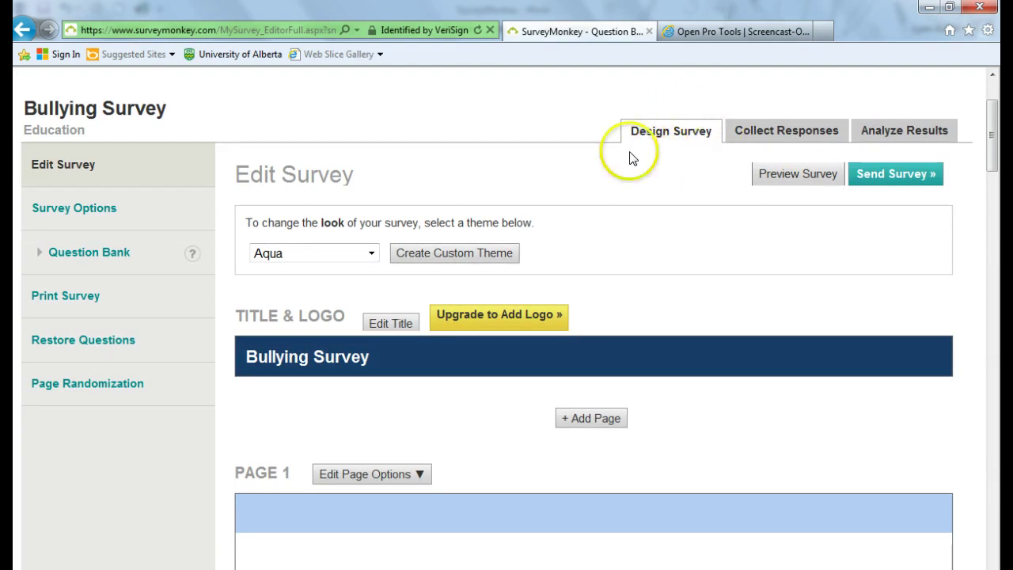
{"action": "left_click", "coordinate": [371, 253]}
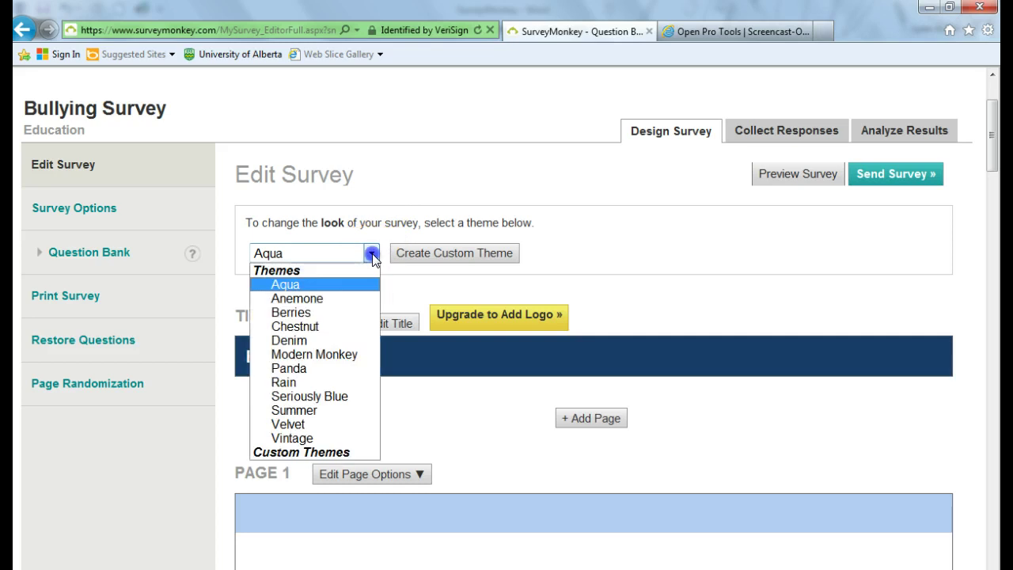
{"action": "left_click", "coordinate": [330, 313]}
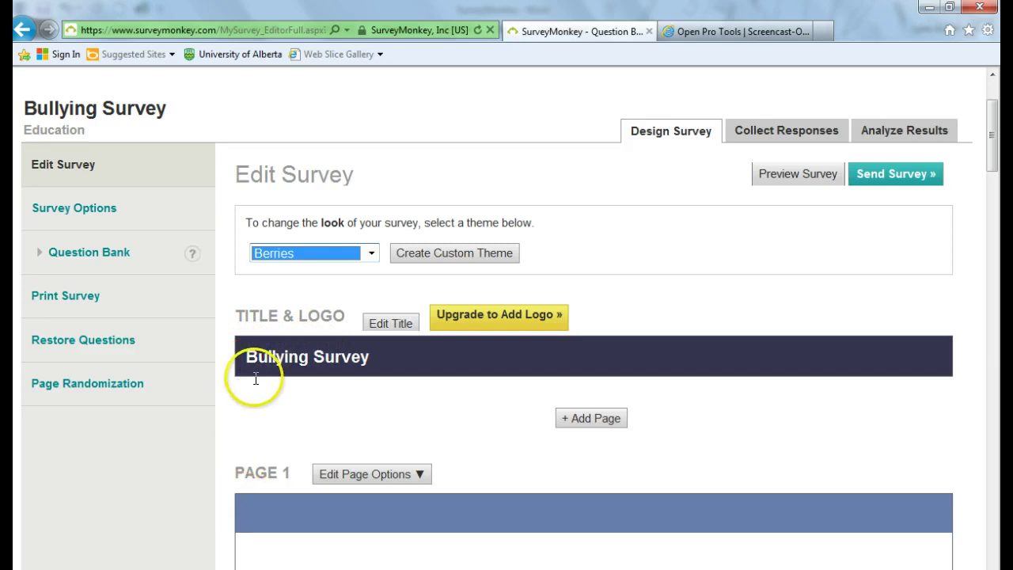
{"action": "left_click", "coordinate": [369, 253]}
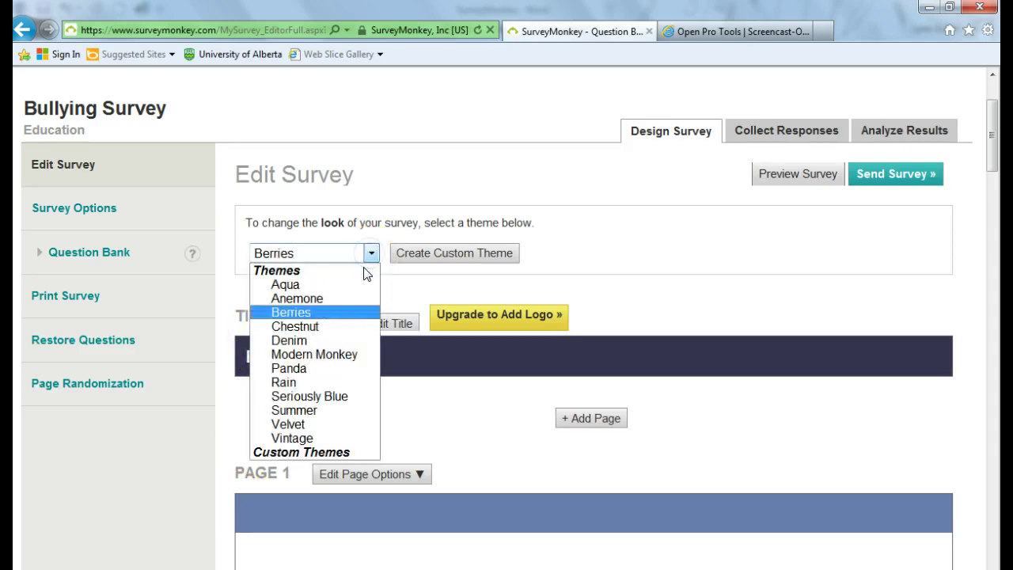
{"action": "left_click", "coordinate": [332, 355]}
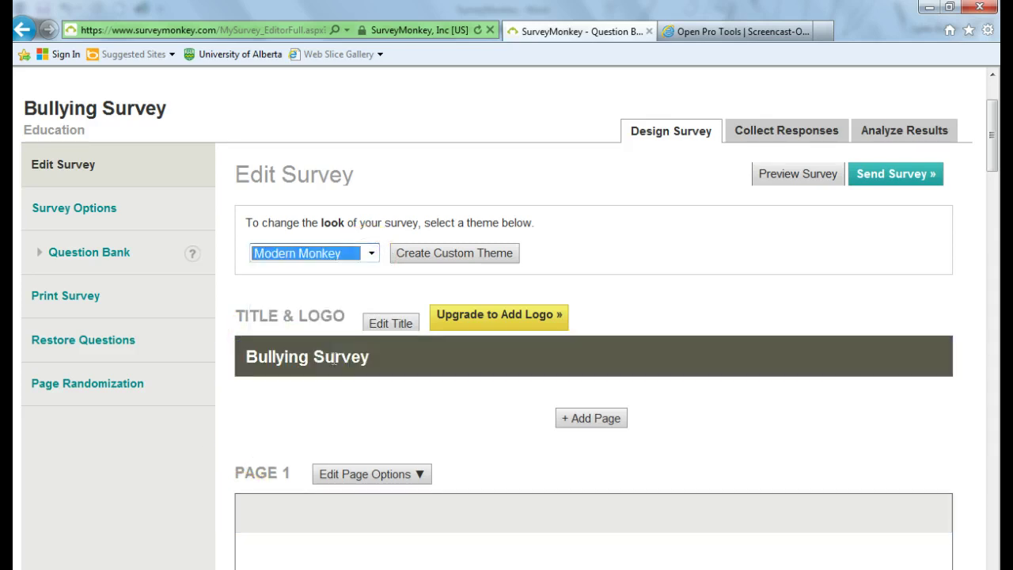
{"action": "left_click", "coordinate": [369, 254]}
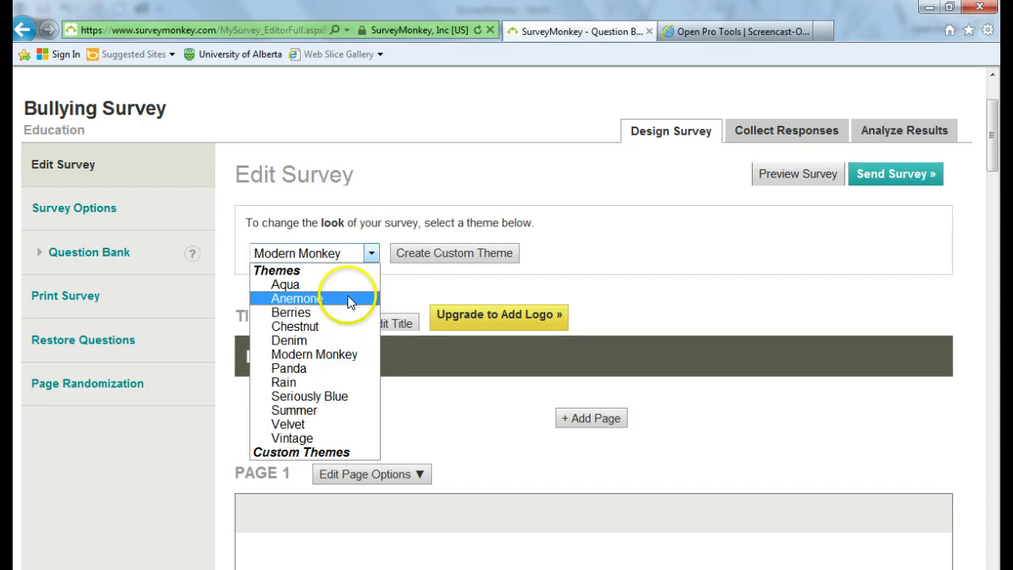
{"action": "left_click", "coordinate": [299, 410]}
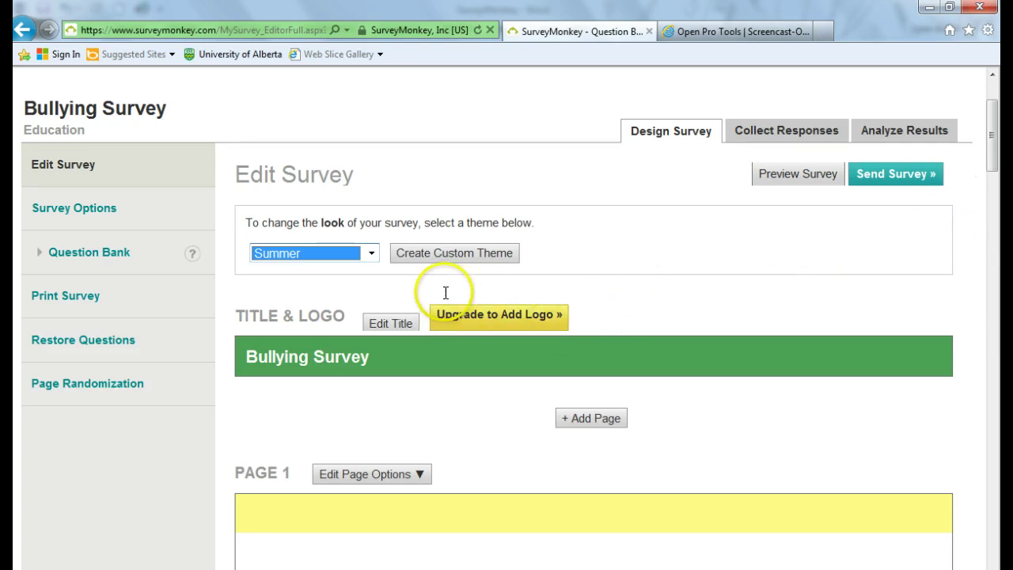
- Open the survey's title settings and save them with the title Bullying Survey and category Education
{"action": "left_click", "coordinate": [390, 324]}
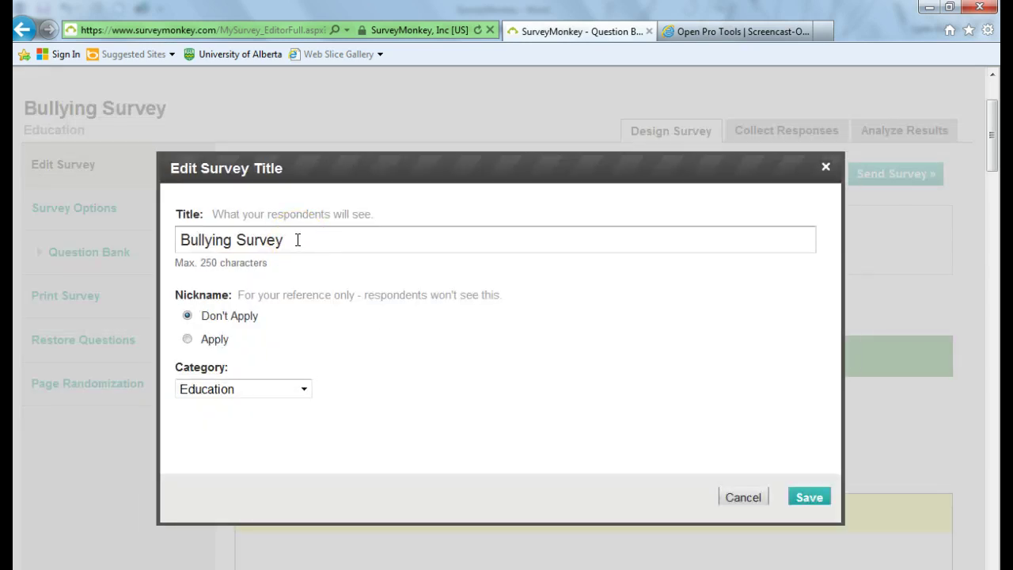
{"action": "left_click", "coordinate": [809, 499]}
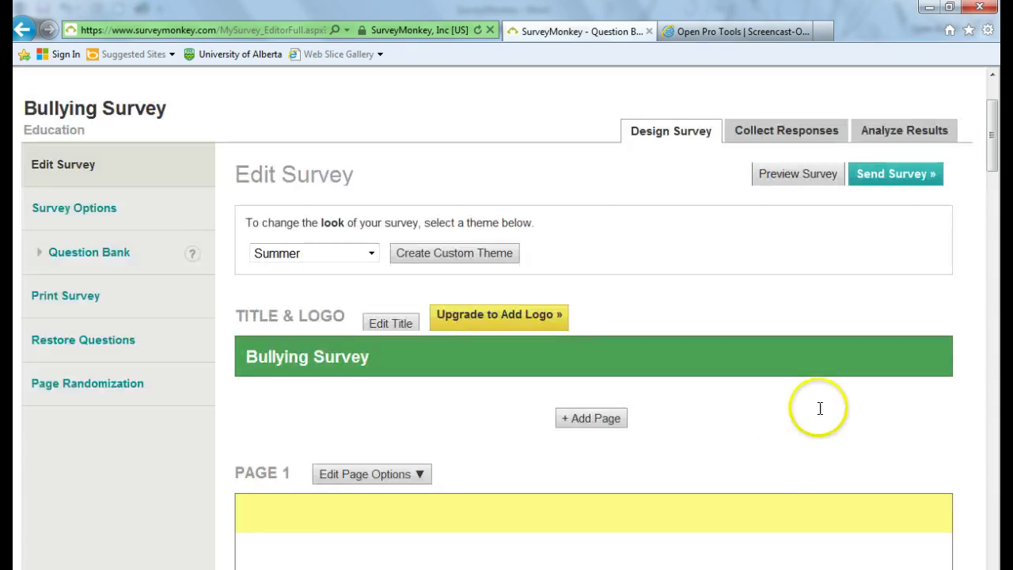
- Look through the survey's questions on page 1, checking the answer box of question 1
{"action": "left_click_drag", "start_coordinate": [989, 158], "coordinate": [998, 237]}
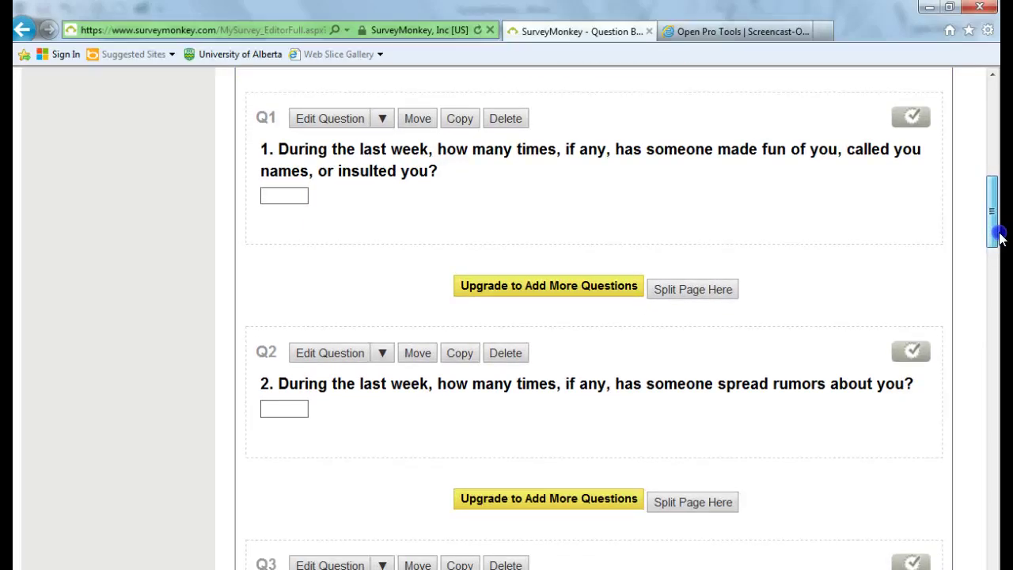
{"action": "left_click_drag", "start_coordinate": [999, 237], "coordinate": [995, 239]}
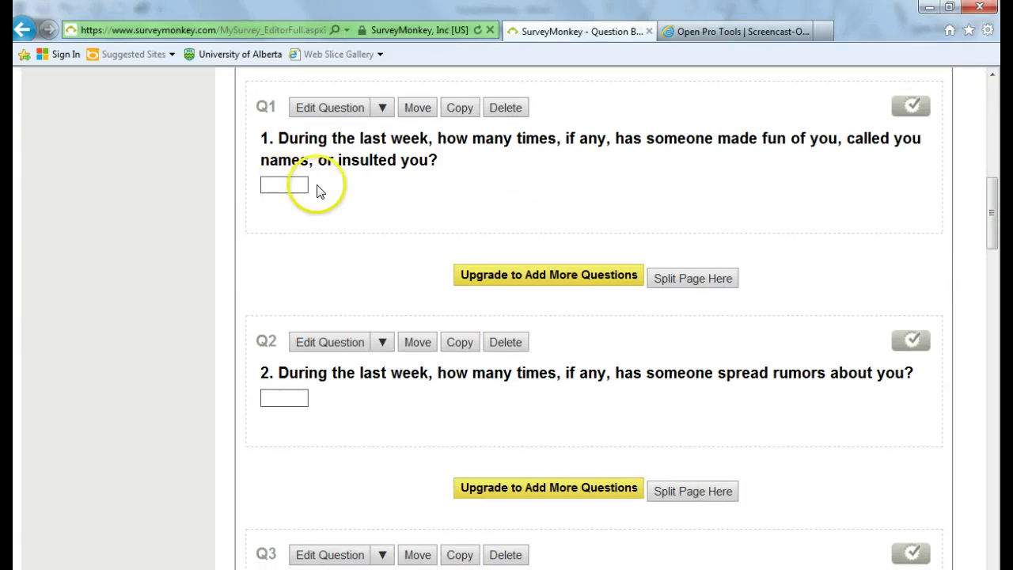
{"action": "left_click", "coordinate": [278, 181]}
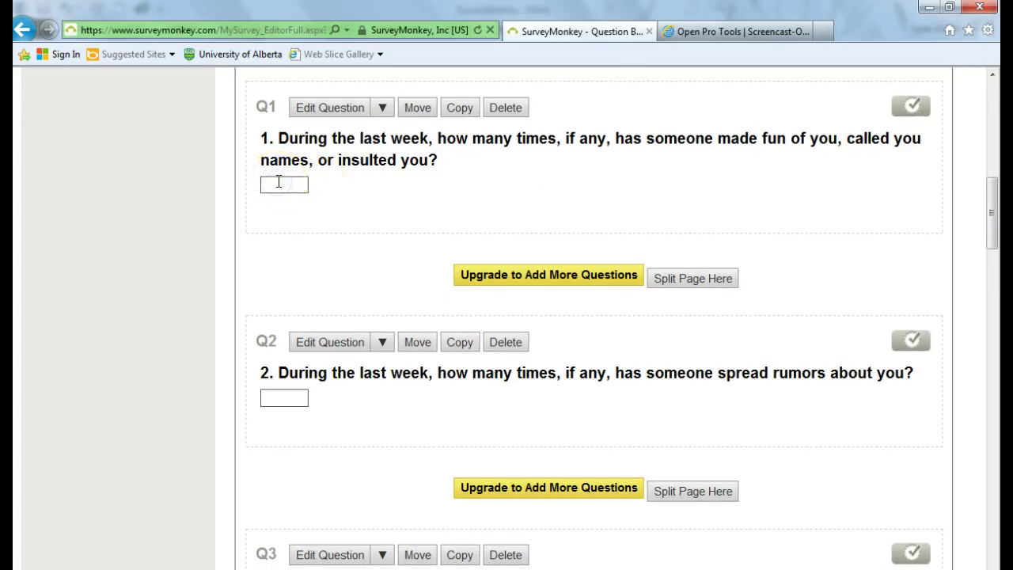
{"action": "left_click", "coordinate": [270, 185]}
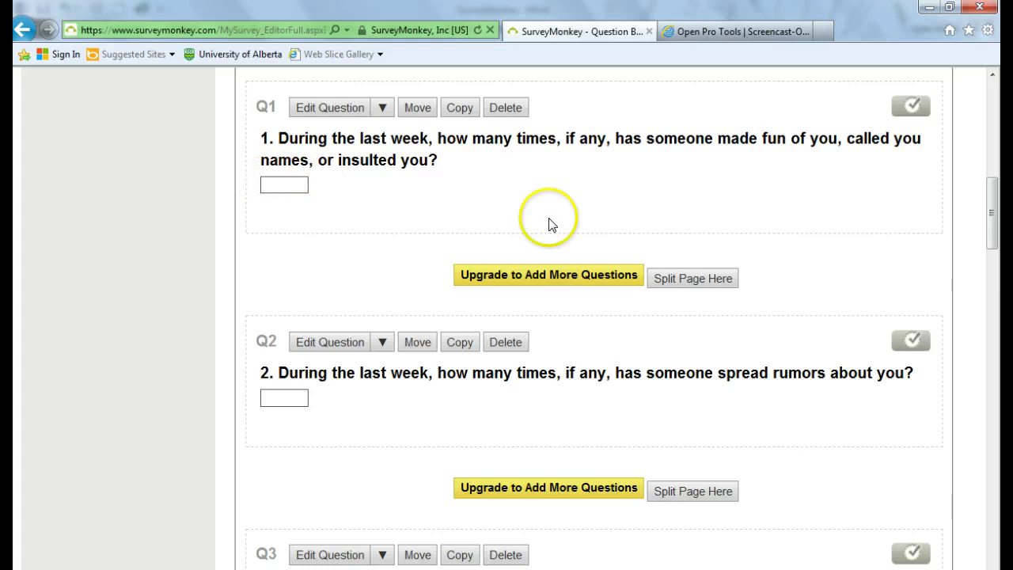
{"action": "left_click_drag", "start_coordinate": [993, 210], "coordinate": [995, 358]}
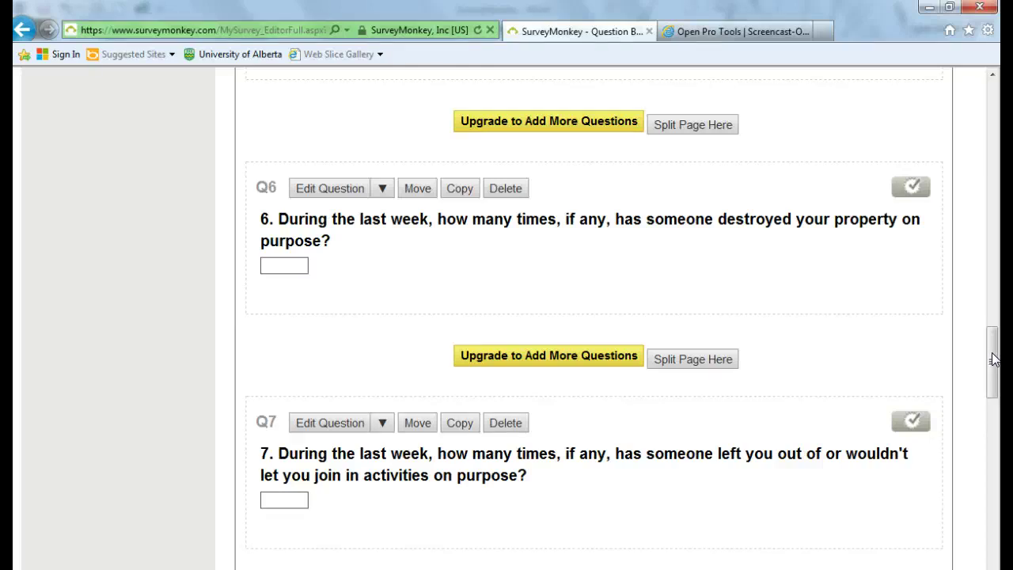
{"action": "left_click_drag", "start_coordinate": [994, 358], "coordinate": [995, 175]}
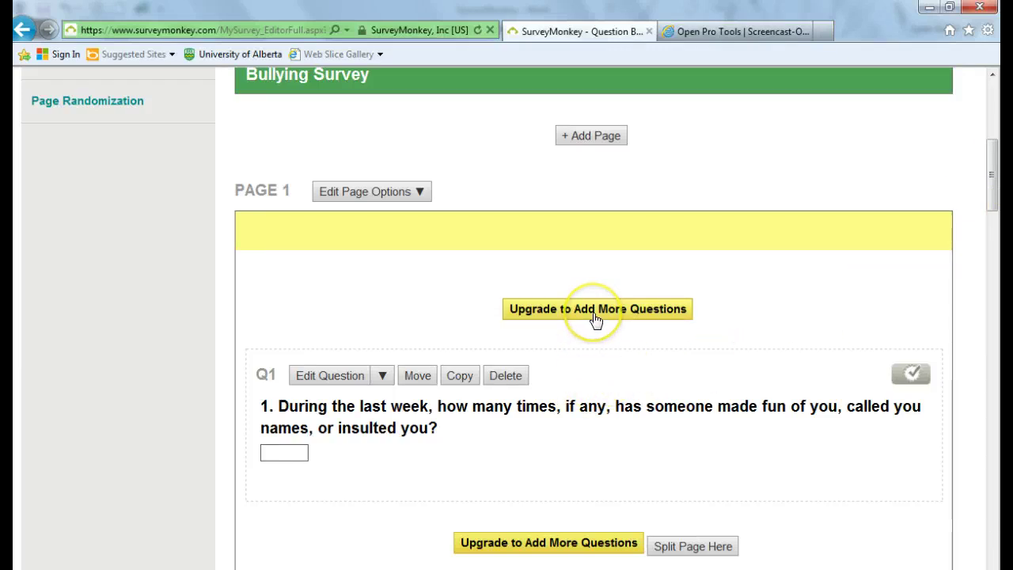
- Open the wording of question 1 for editing, inspect its settings, and close the question editor without saving
{"action": "left_click", "coordinate": [347, 379]}
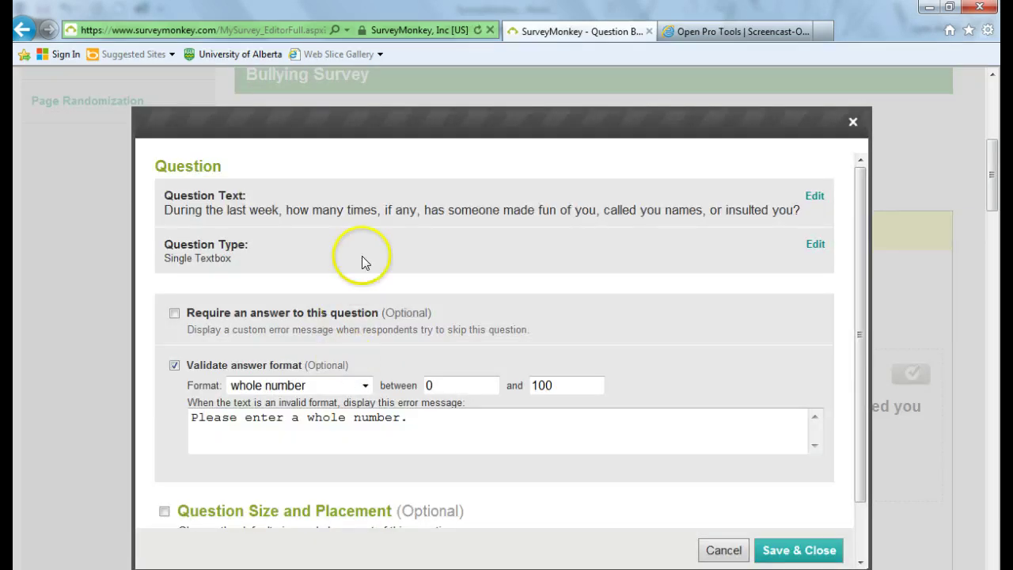
{"action": "left_click", "coordinate": [813, 198]}
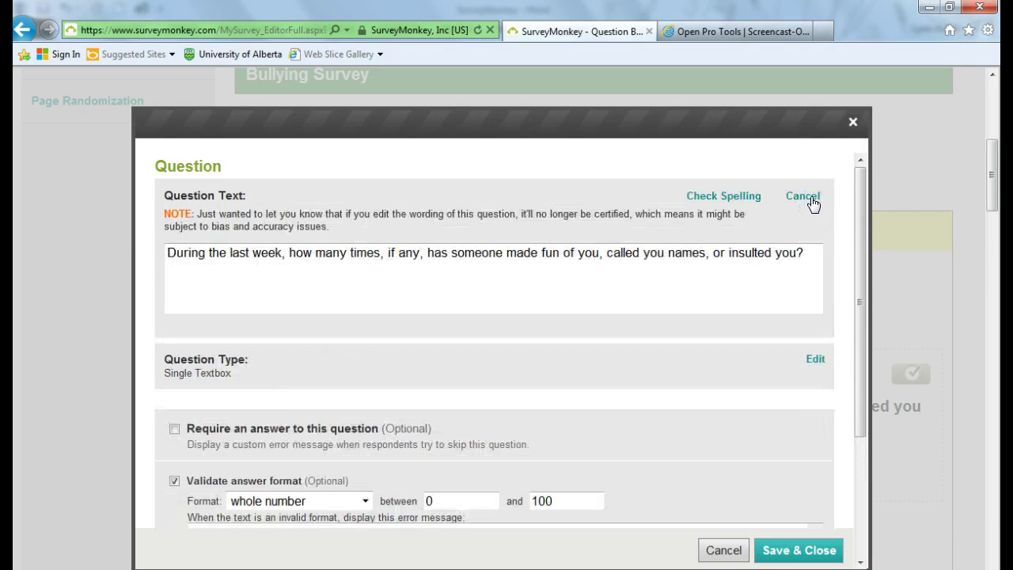
{"action": "left_click", "coordinate": [807, 255]}
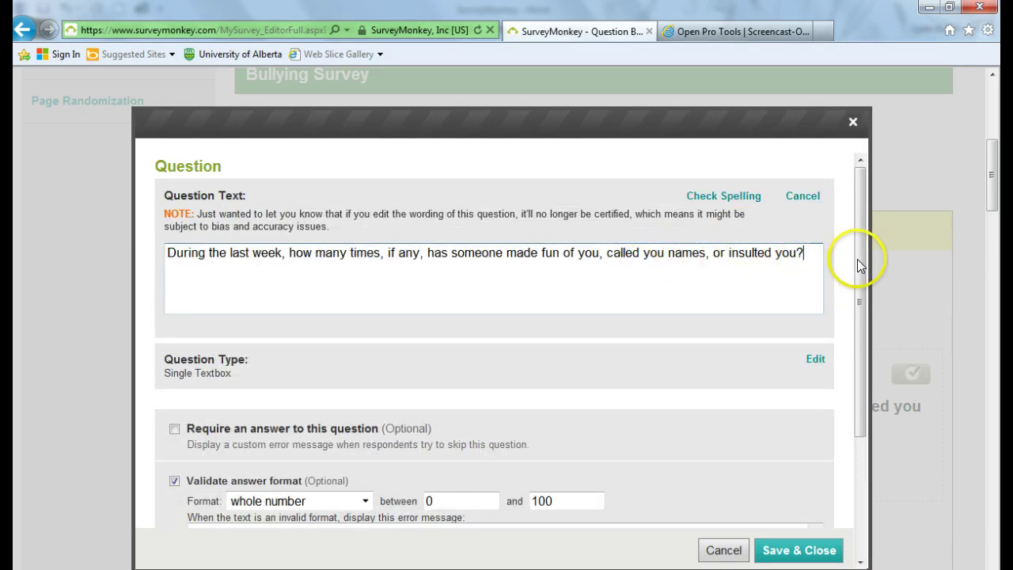
{"action": "left_click_drag", "start_coordinate": [857, 259], "coordinate": [847, 240]}
{"action": "left_click", "coordinate": [726, 552]}
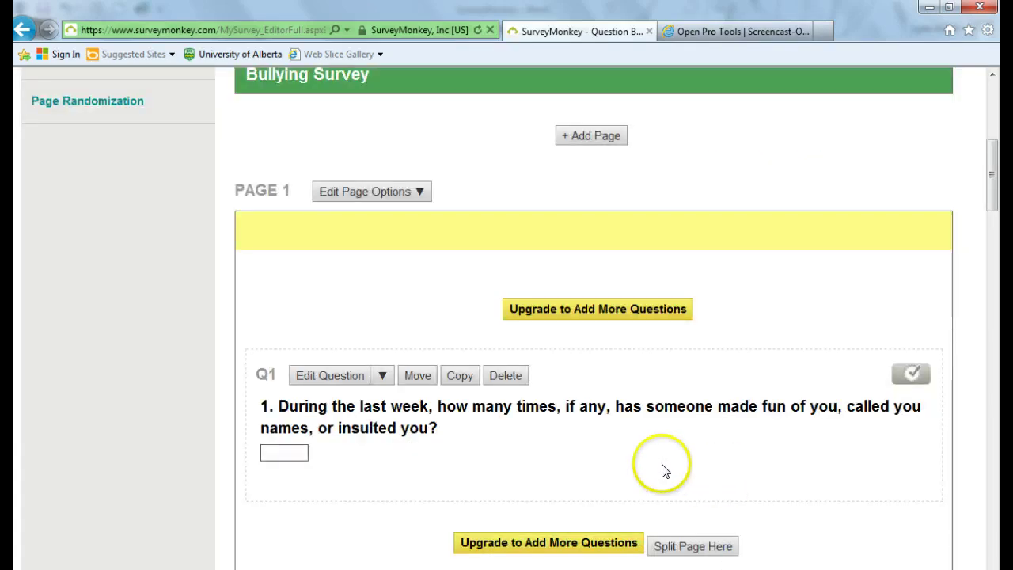
{"action": "left_click_drag", "start_coordinate": [990, 154], "coordinate": [993, 119]}
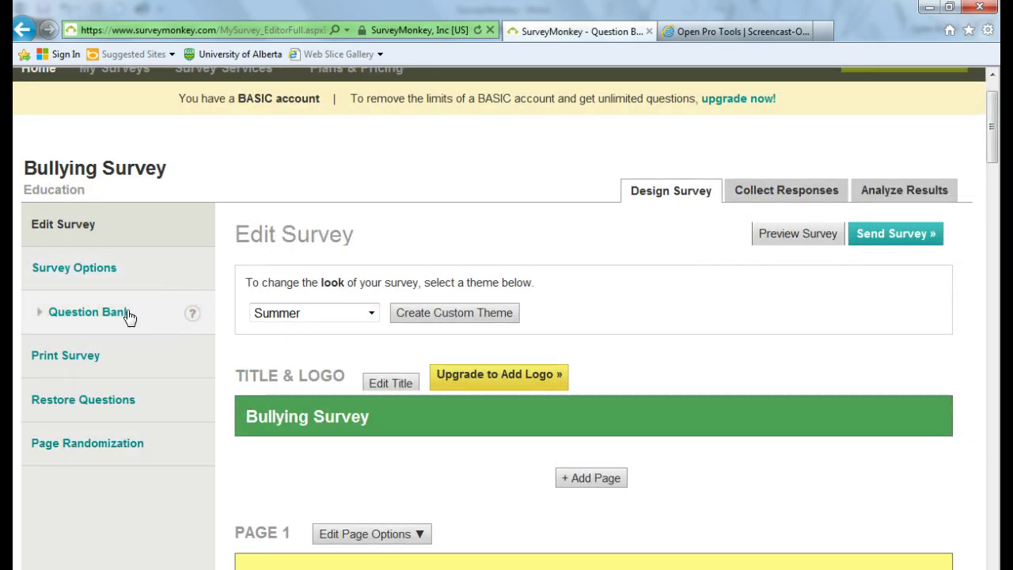
- Check the help note for the Question Bank, and proceed to sending the survey from the end of its question list
{"action": "left_click", "coordinate": [192, 315]}
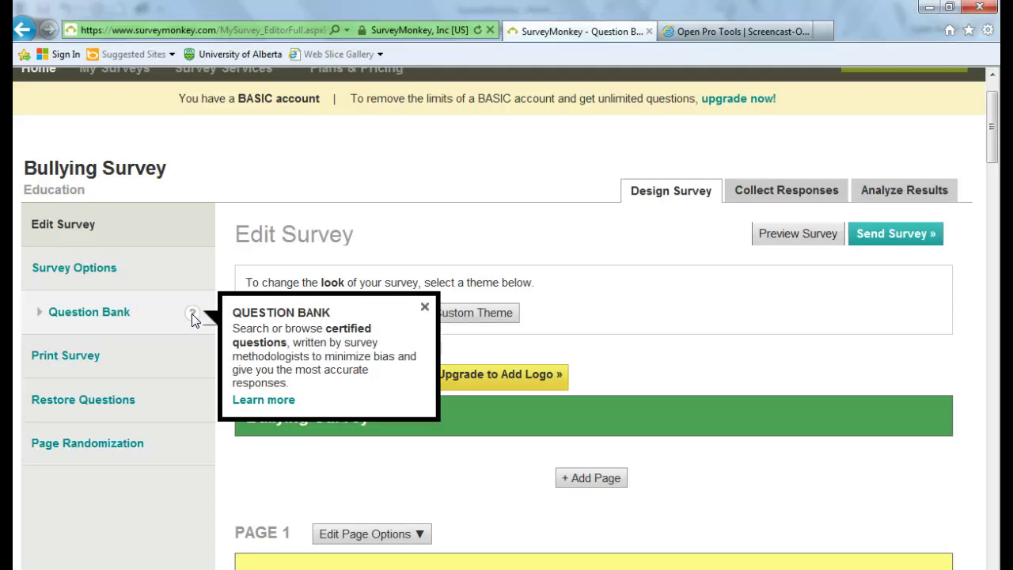
{"action": "left_click", "coordinate": [118, 317]}
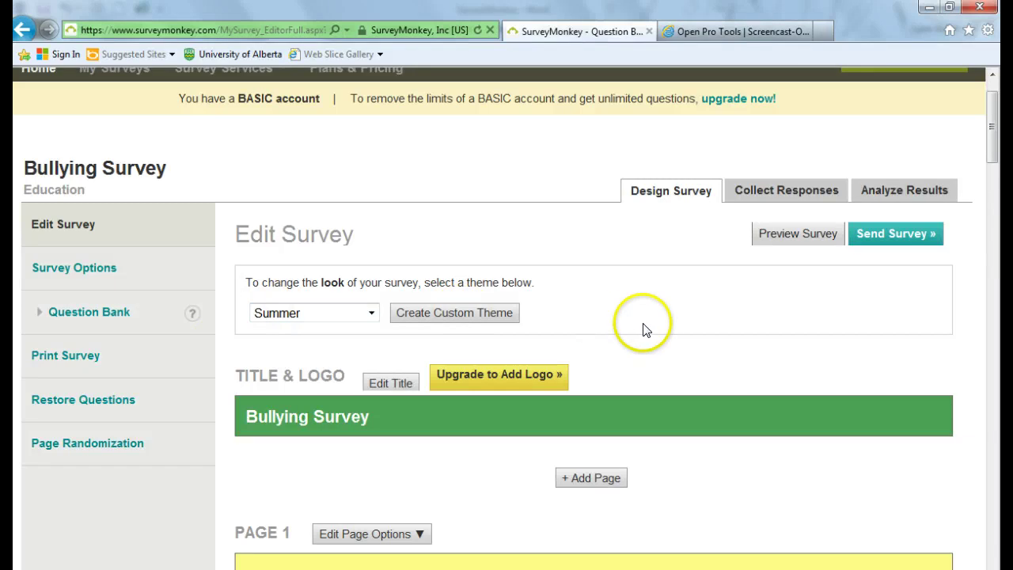
{"action": "left_click_drag", "start_coordinate": [994, 135], "coordinate": [995, 512]}
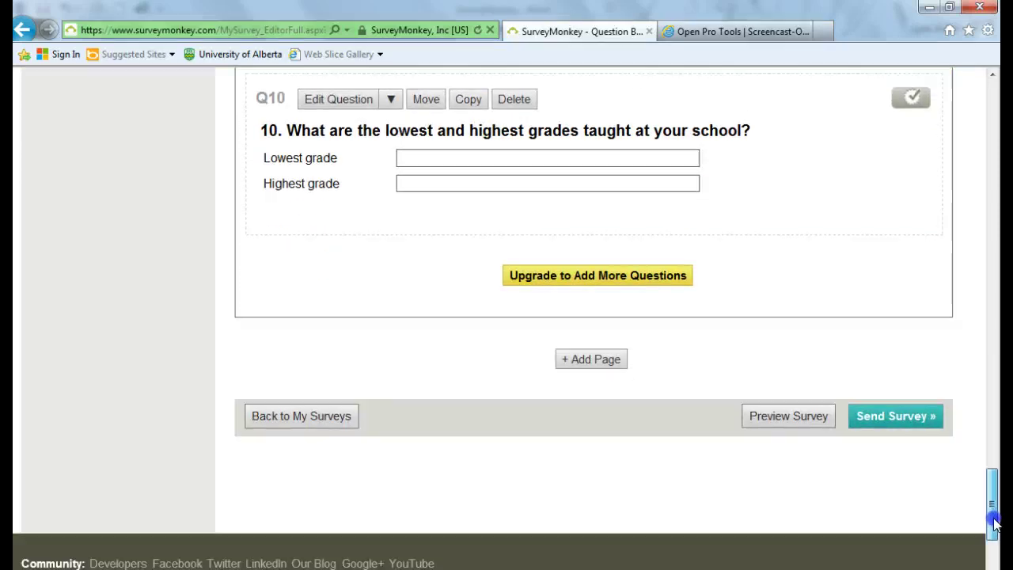
{"action": "scroll", "coordinate": [995, 522], "scroll_direction": "down", "scroll_amount": 1}
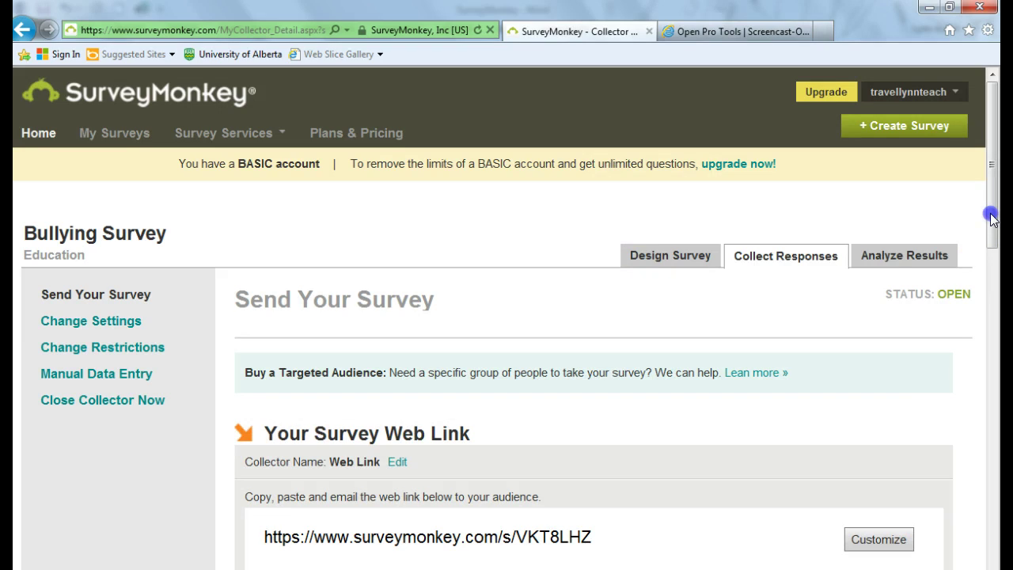
- Examine the survey's web link, its HTML code and the other ways to send it, from email through Facebook to a targeted audience
{"action": "left_click_drag", "start_coordinate": [992, 220], "coordinate": [992, 264]}
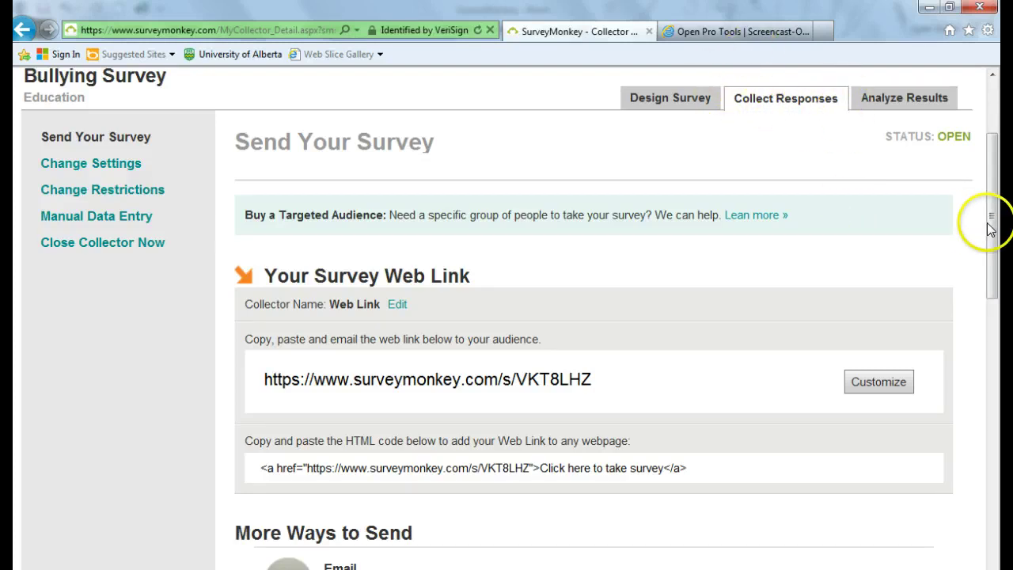
{"action": "left_click_drag", "start_coordinate": [994, 227], "coordinate": [995, 261]}
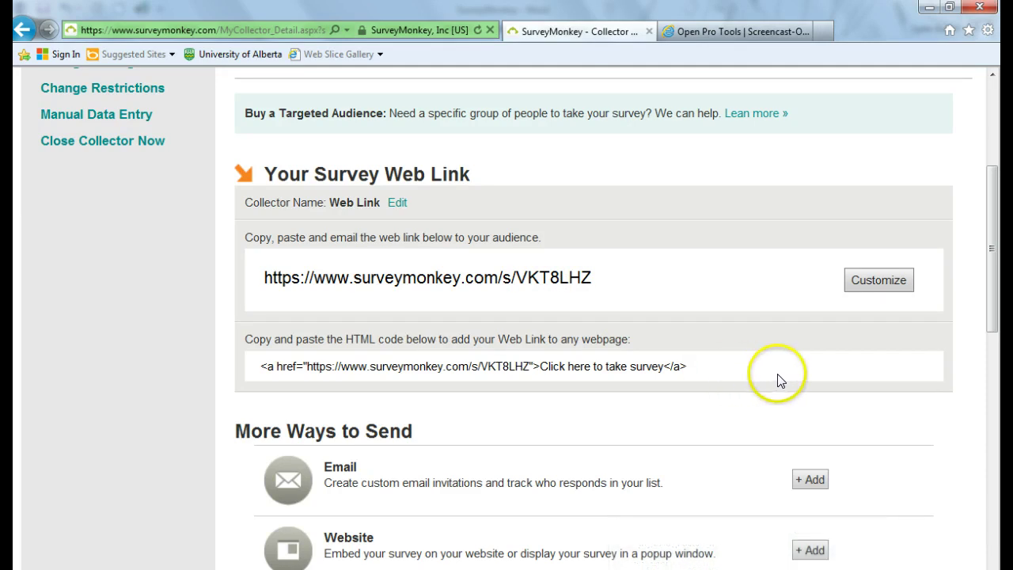
{"action": "left_click_drag", "start_coordinate": [995, 309], "coordinate": [997, 415]}
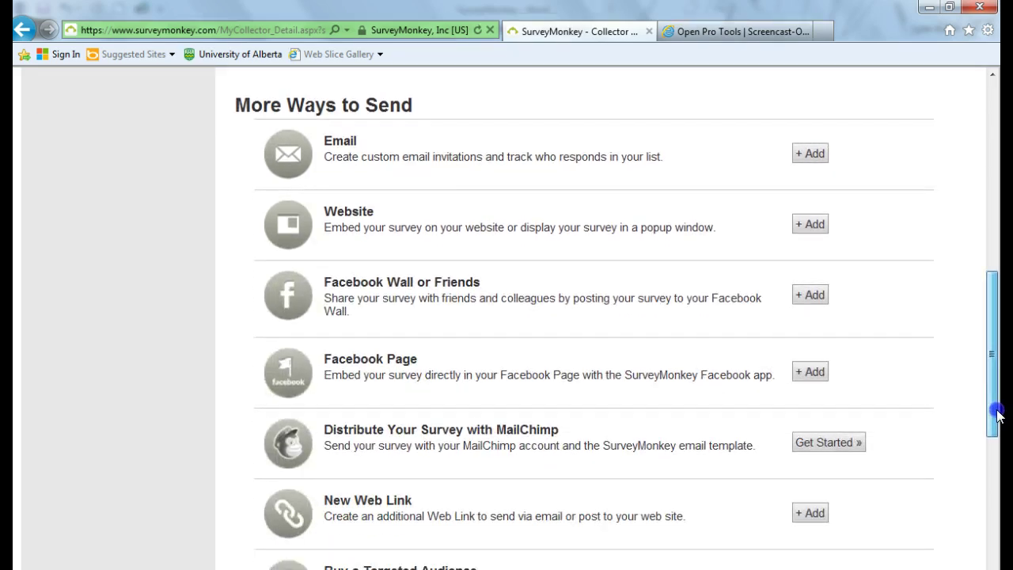
{"action": "left_click_drag", "start_coordinate": [996, 414], "coordinate": [996, 429]}
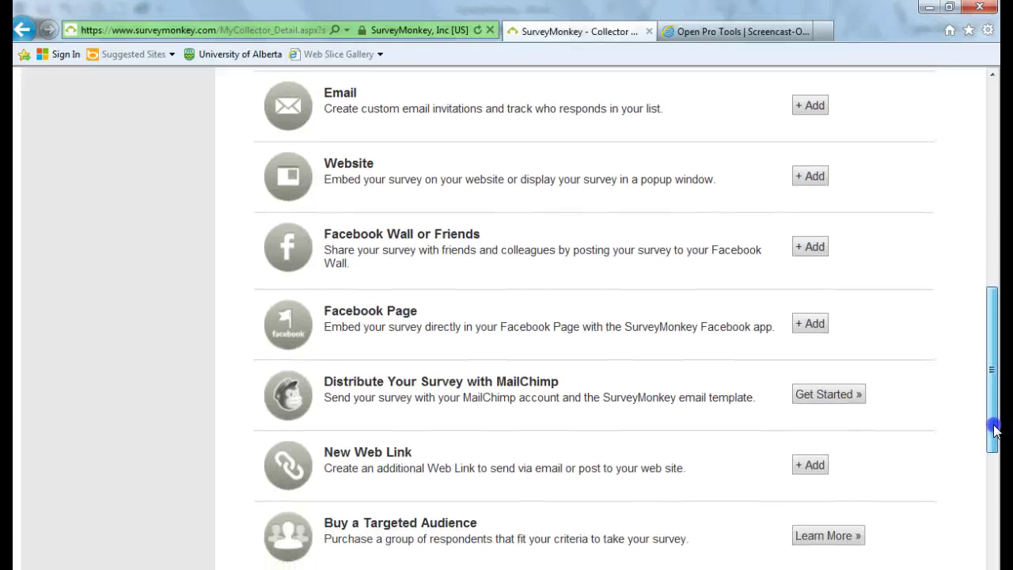
{"action": "left_click_drag", "start_coordinate": [995, 430], "coordinate": [995, 429]}
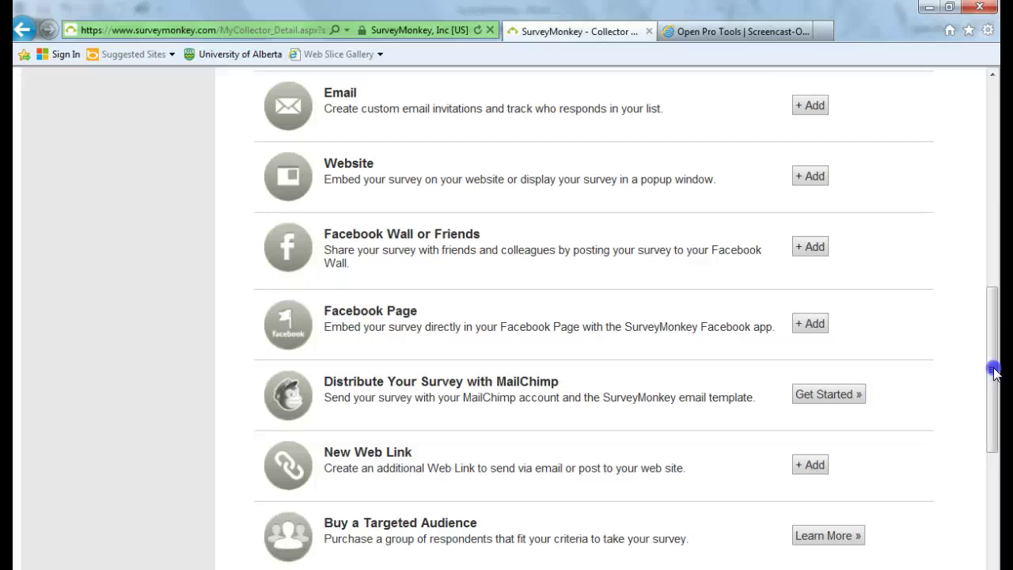
{"action": "left_click_drag", "start_coordinate": [995, 372], "coordinate": [995, 275]}
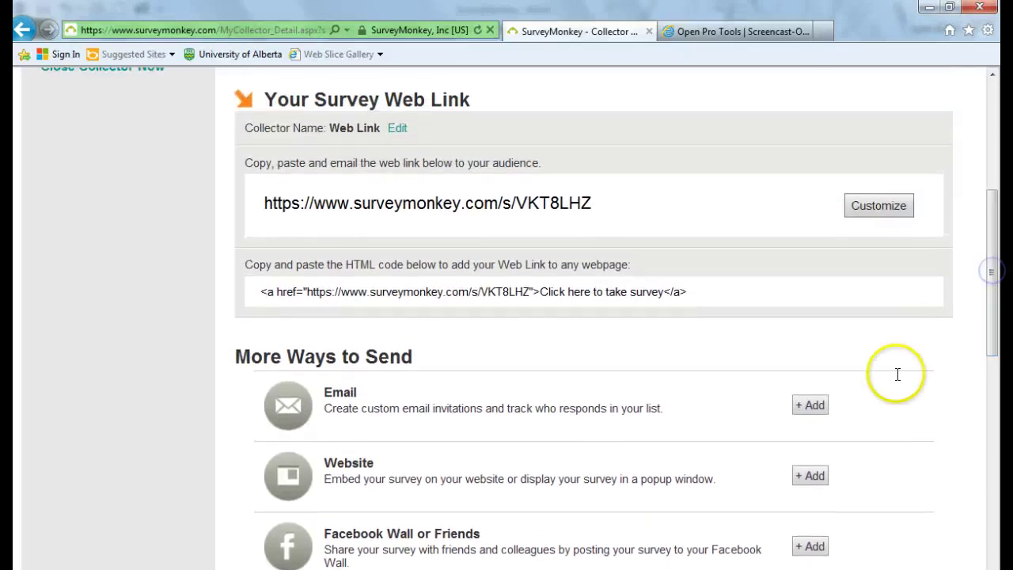
- Add an email invitation as a way to send the survey and start its recipient list
{"action": "left_click", "coordinate": [813, 406]}
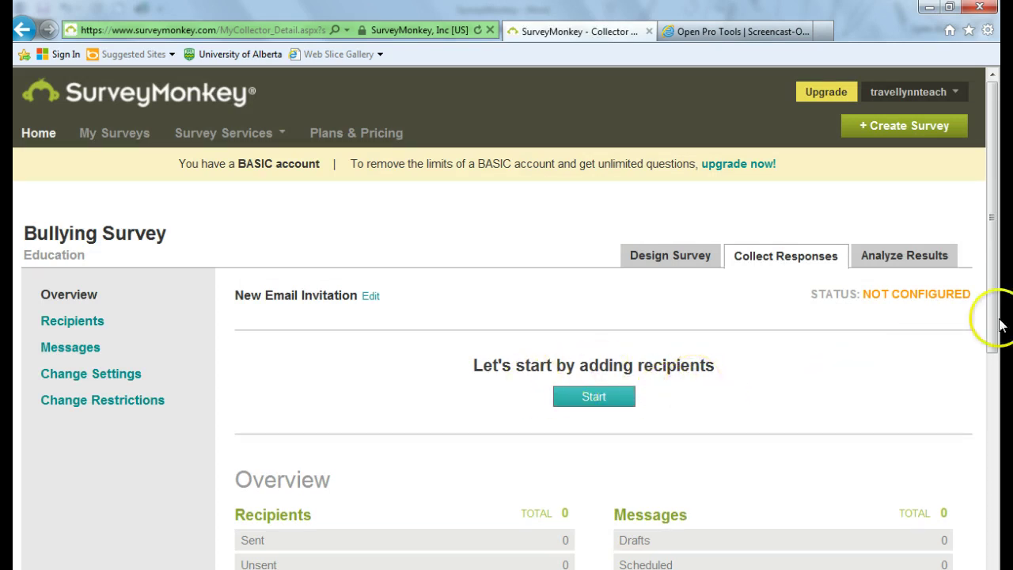
{"action": "left_click_drag", "start_coordinate": [995, 294], "coordinate": [998, 372]}
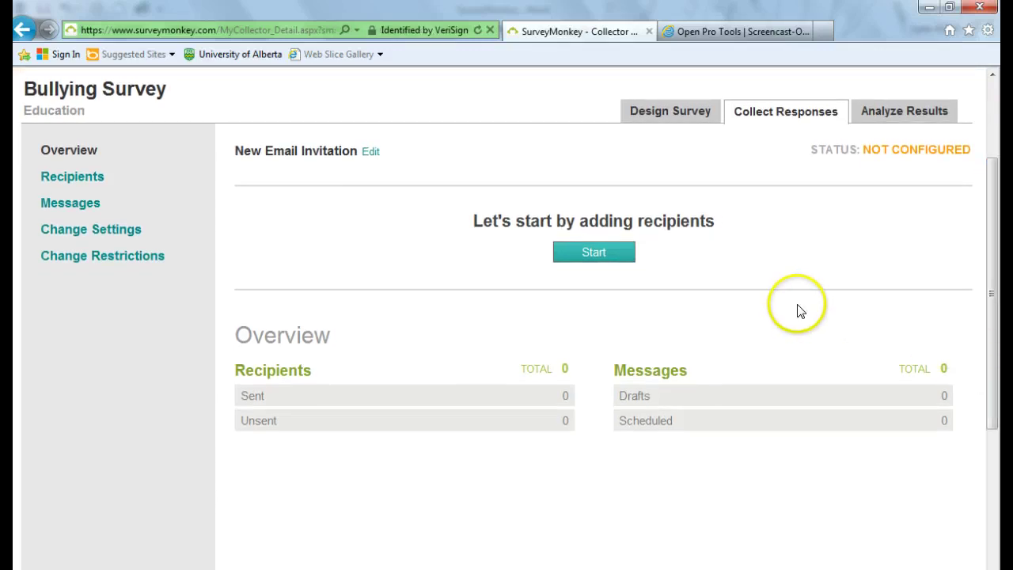
{"action": "left_click", "coordinate": [594, 255]}
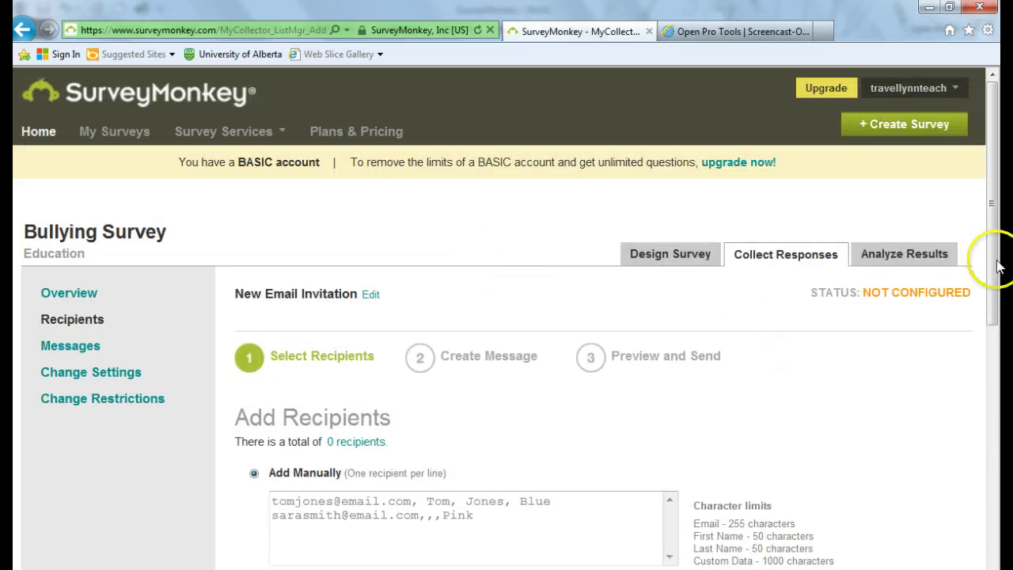
- Add two recipients' email addresses manually, keep New/Unsent as the send-to selection, and save the invitation to resume later
{"action": "left_click_drag", "start_coordinate": [995, 253], "coordinate": [995, 386]}
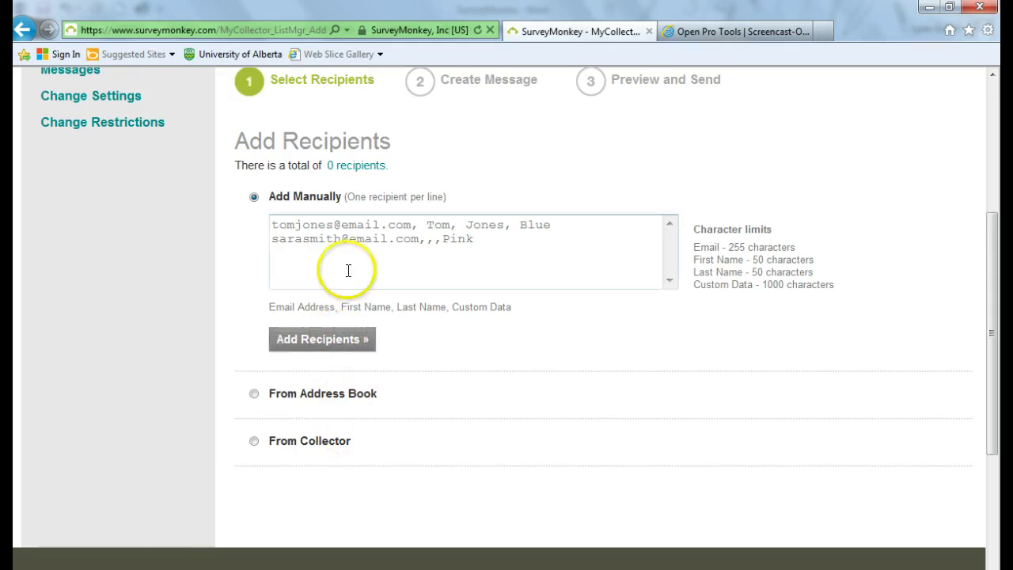
{"action": "left_click", "coordinate": [379, 232]}
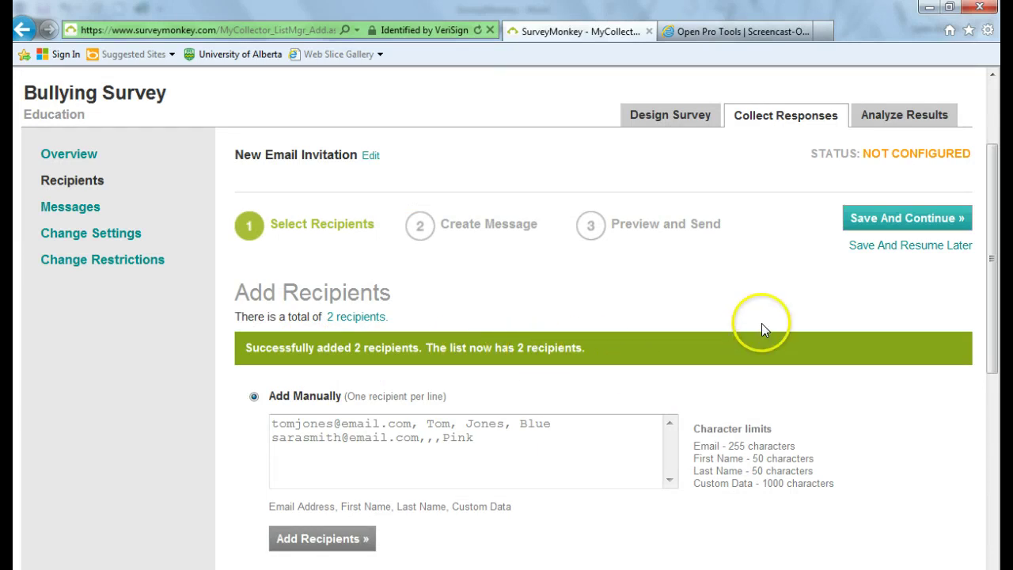
{"action": "left_click", "coordinate": [889, 225]}
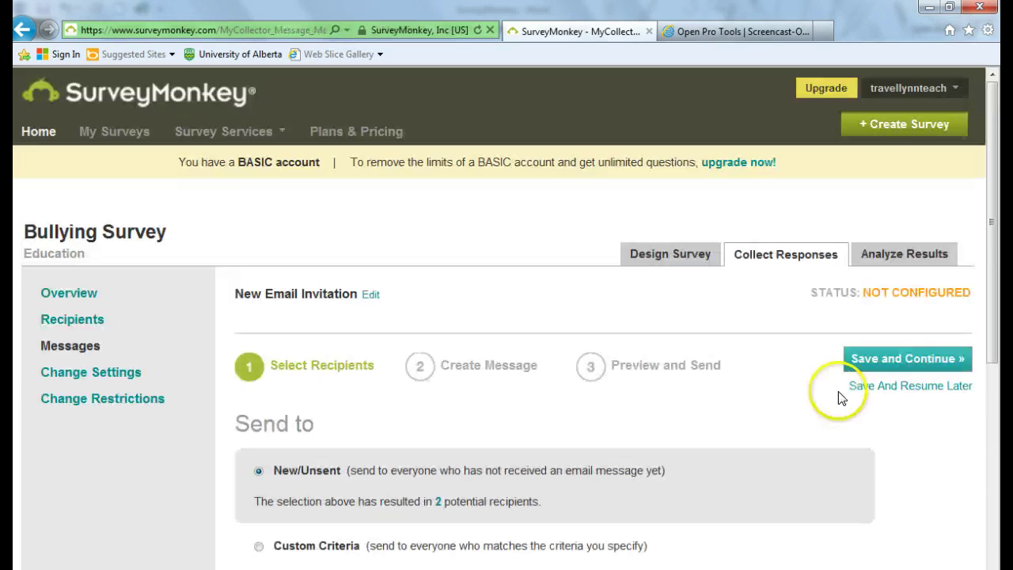
{"action": "left_click", "coordinate": [917, 387]}
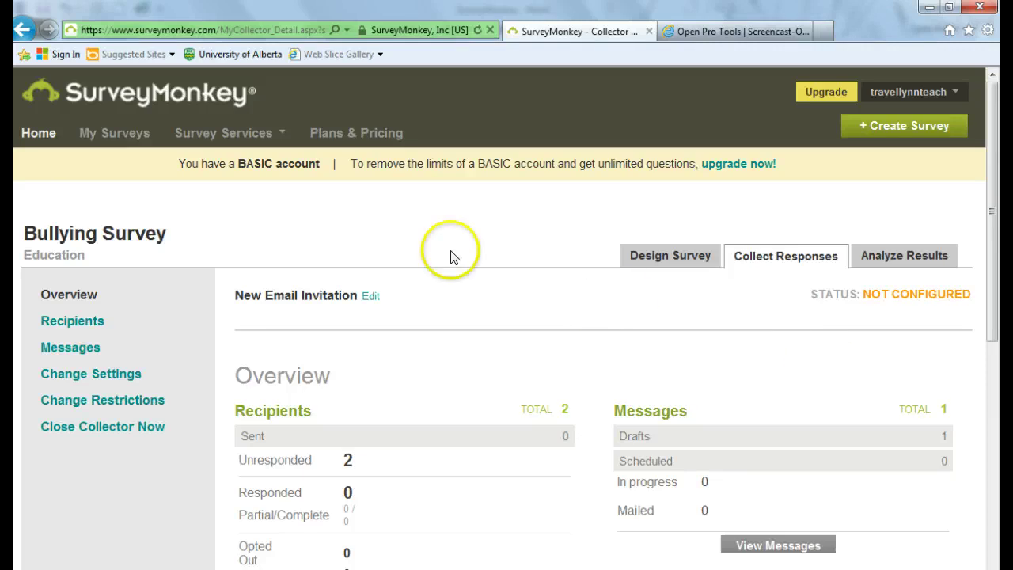
- Return to the home page and open the Bullying Survey's New Email Invitation collector for editing
{"action": "left_click", "coordinate": [40, 133]}
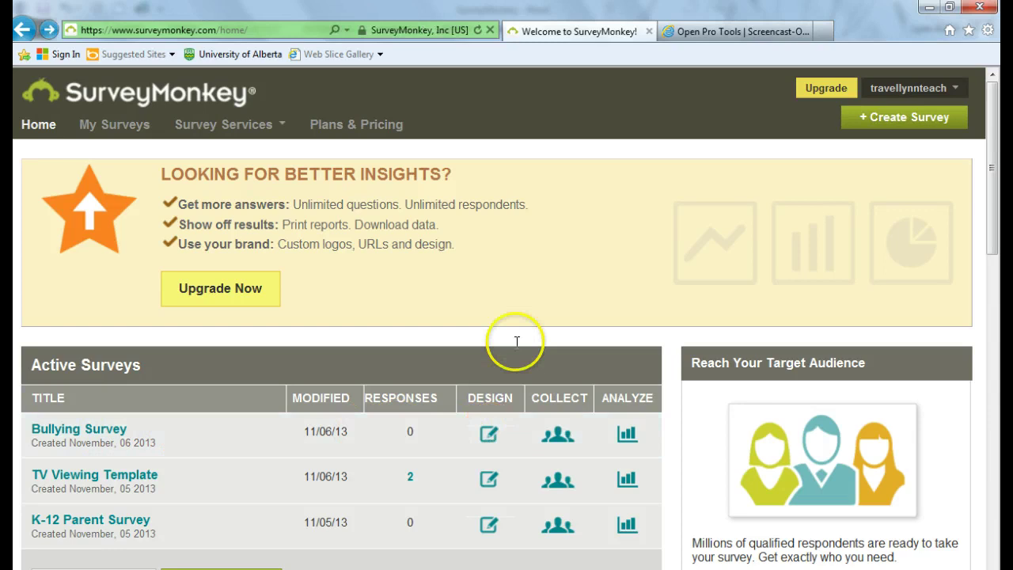
{"action": "left_click", "coordinate": [553, 437]}
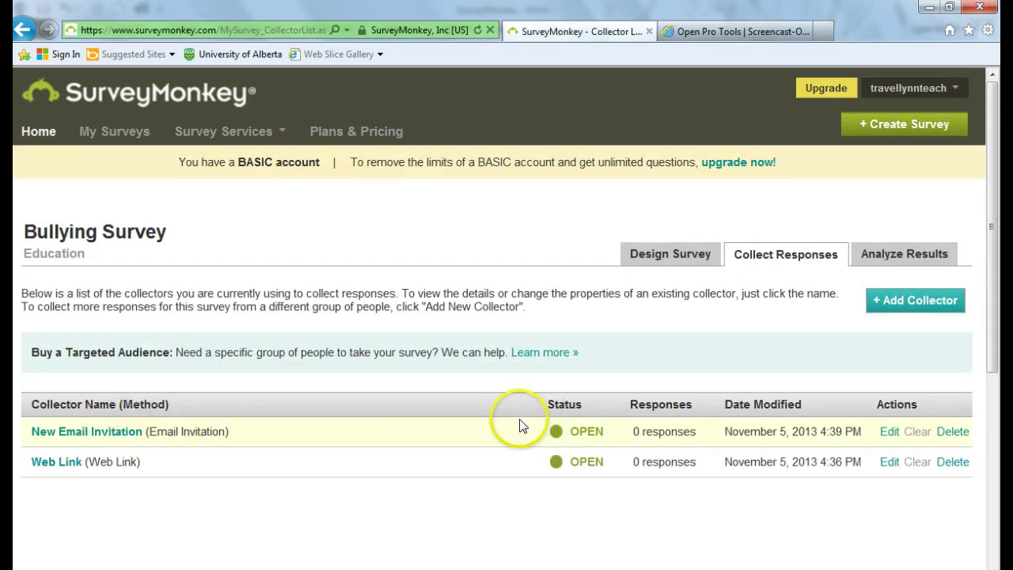
{"action": "left_click", "coordinate": [886, 432]}
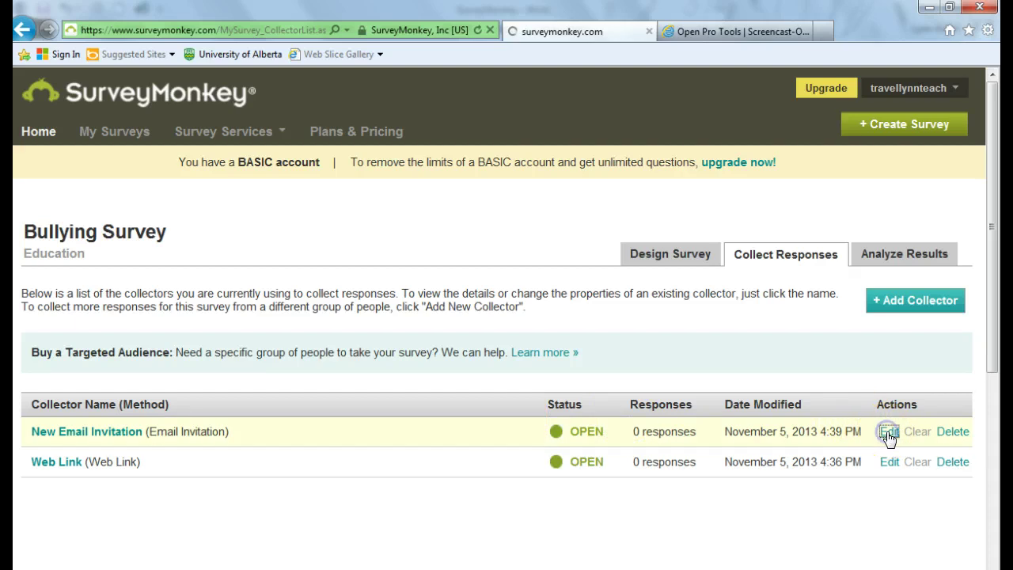
{"action": "scroll", "coordinate": [988, 335], "scroll_direction": "down", "scroll_amount": 3}
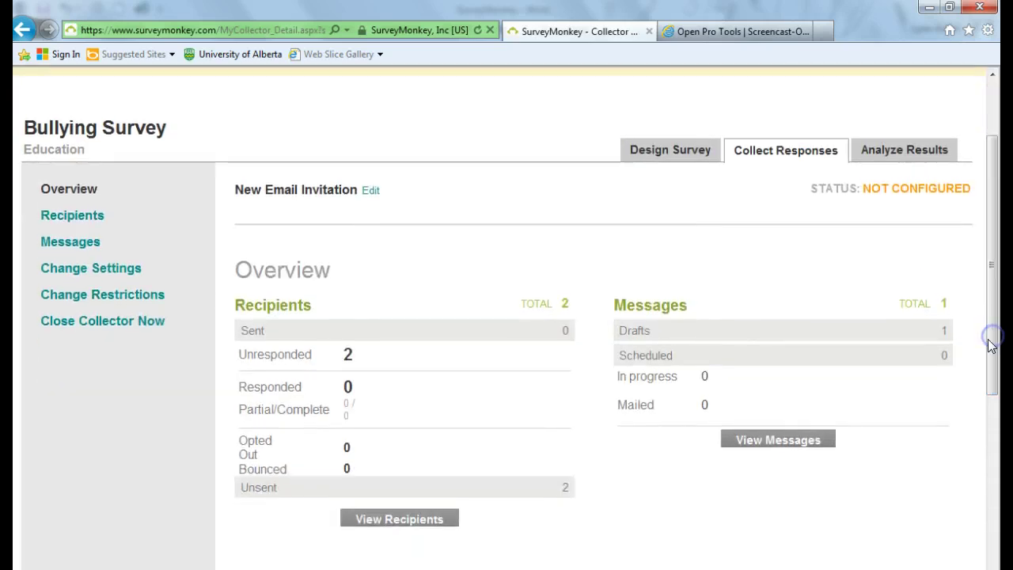
- View the invitation's messages and resume the draft message that has no subject yet
{"action": "left_click", "coordinate": [782, 440]}
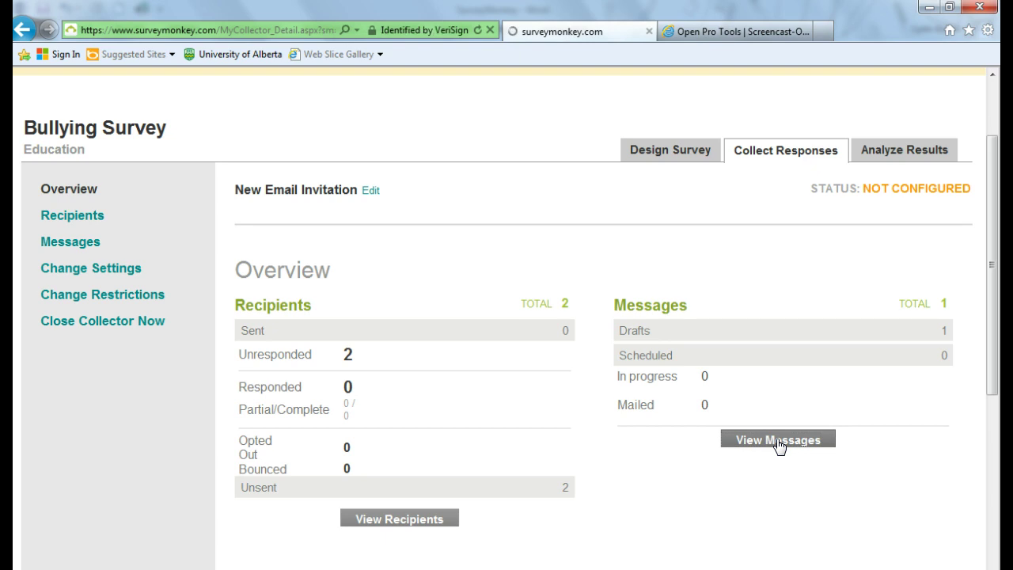
{"action": "left_click", "coordinate": [959, 328]}
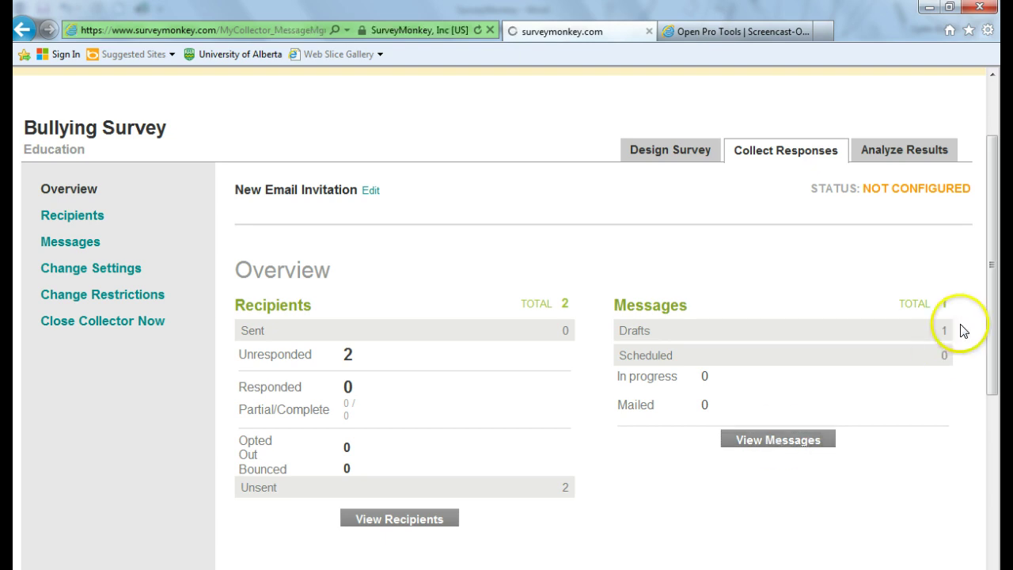
{"action": "left_click", "coordinate": [995, 273]}
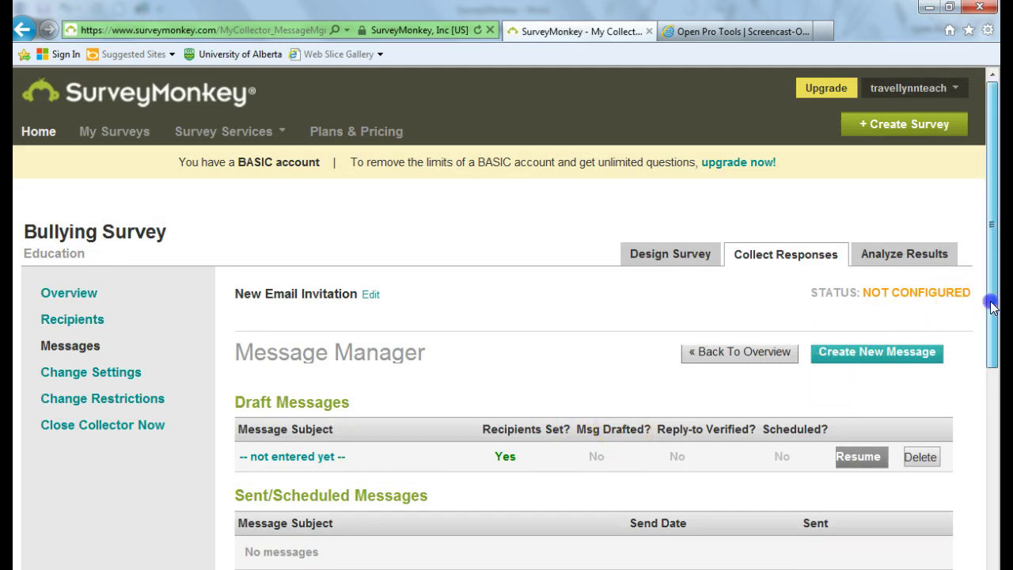
{"action": "left_click_drag", "start_coordinate": [989, 310], "coordinate": [988, 339]}
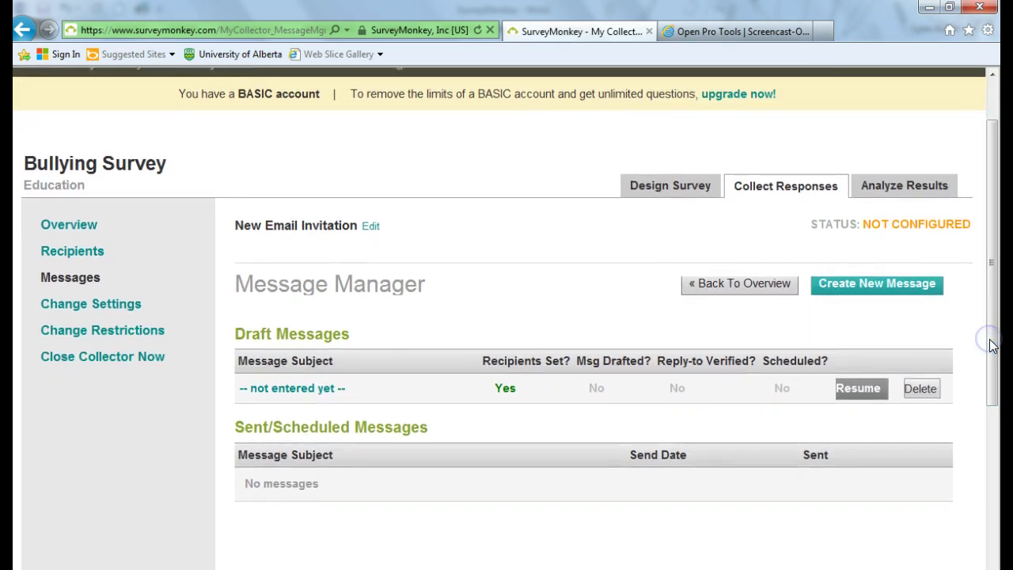
{"action": "left_click", "coordinate": [869, 394]}
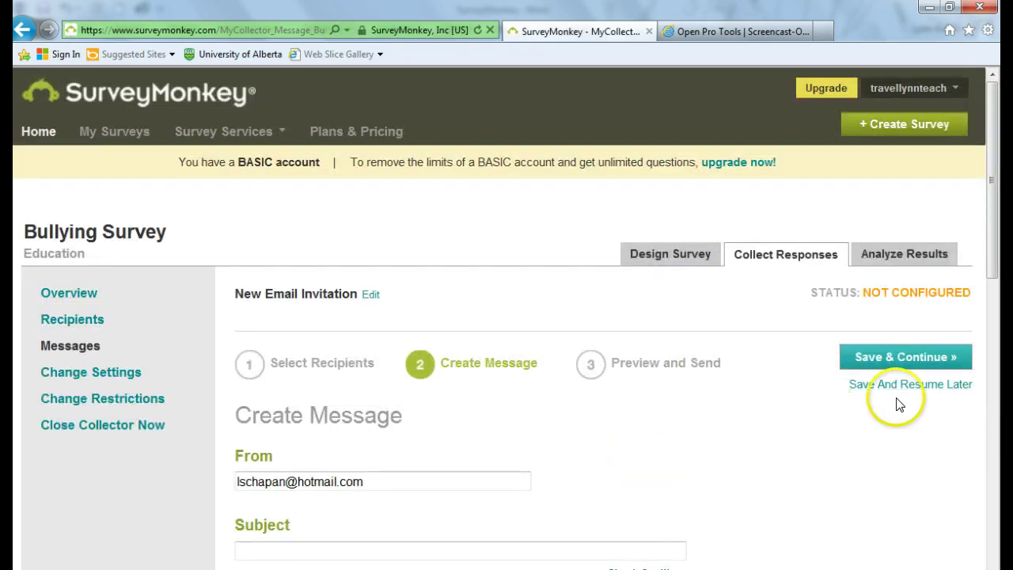
- Set the invitation's subject to Bullying survey, check the default message text, and save it to continue to the preview
{"action": "left_click_drag", "start_coordinate": [994, 218], "coordinate": [997, 324]}
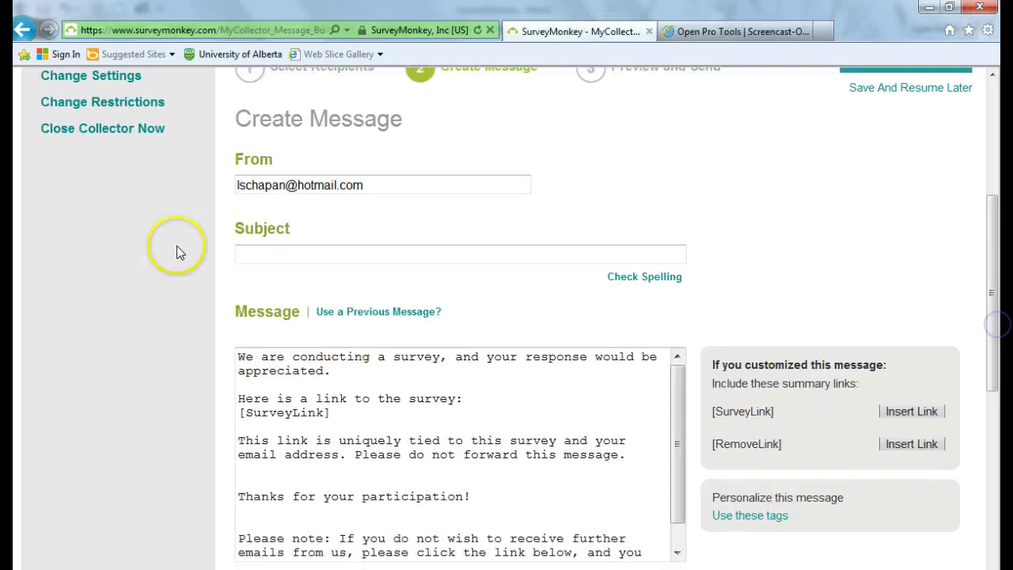
{"action": "left_click", "coordinate": [249, 257]}
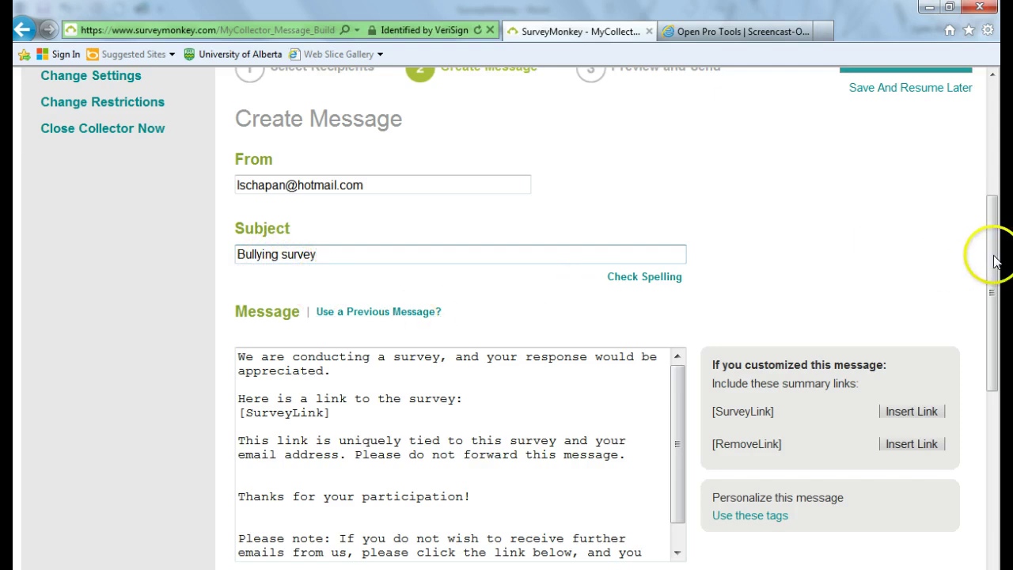
{"action": "left_click_drag", "start_coordinate": [997, 256], "coordinate": [997, 293]}
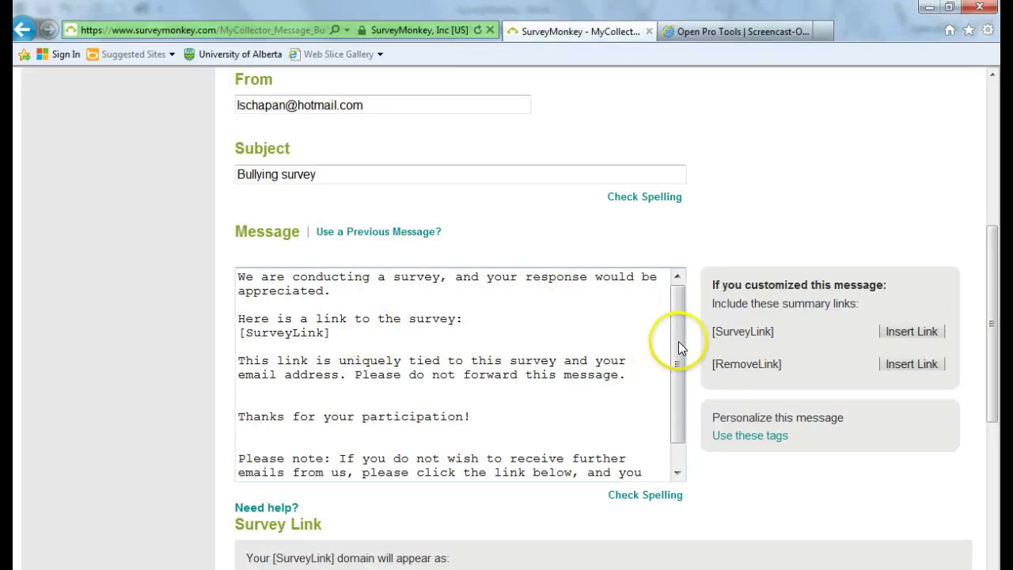
{"action": "left_click_drag", "start_coordinate": [678, 341], "coordinate": [678, 383]}
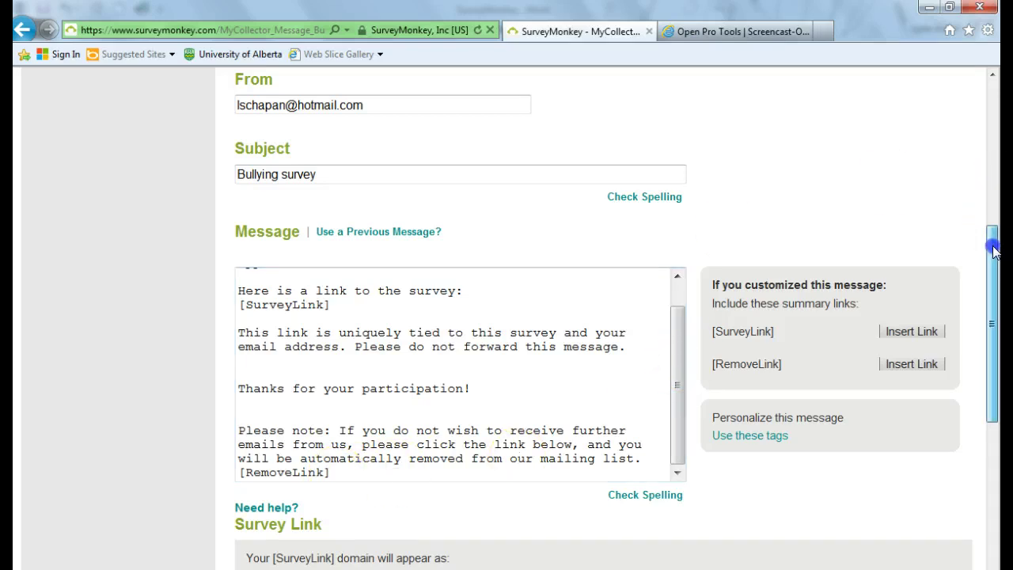
{"action": "left_click_drag", "start_coordinate": [994, 251], "coordinate": [994, 193]}
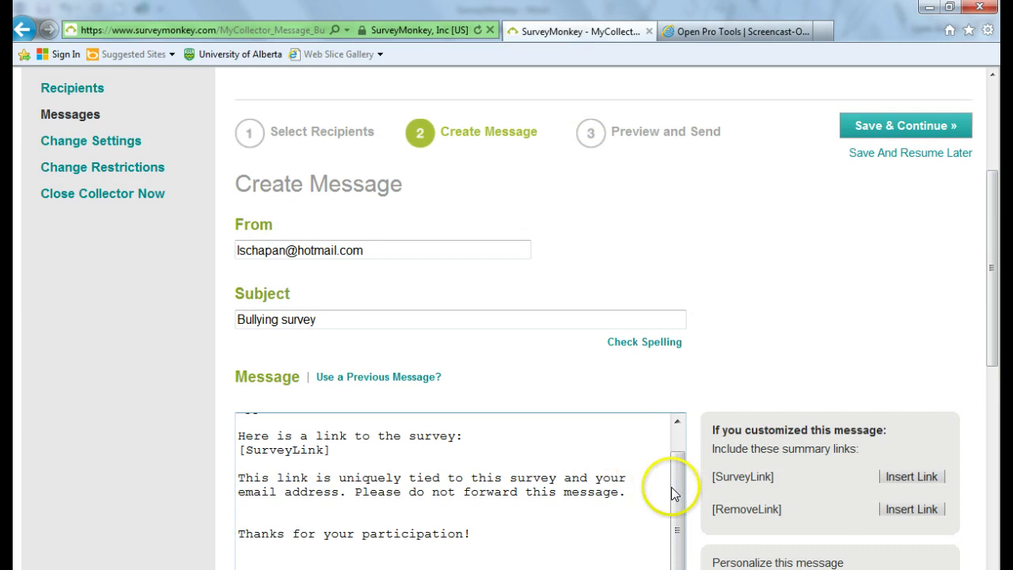
{"action": "left_click_drag", "start_coordinate": [672, 492], "coordinate": [678, 450]}
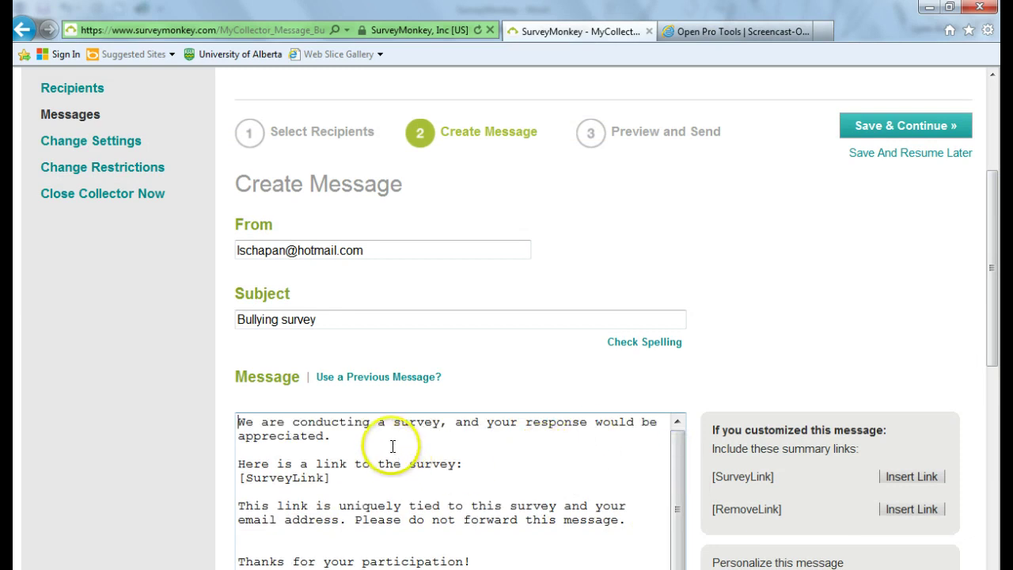
{"action": "left_click", "coordinate": [877, 130]}
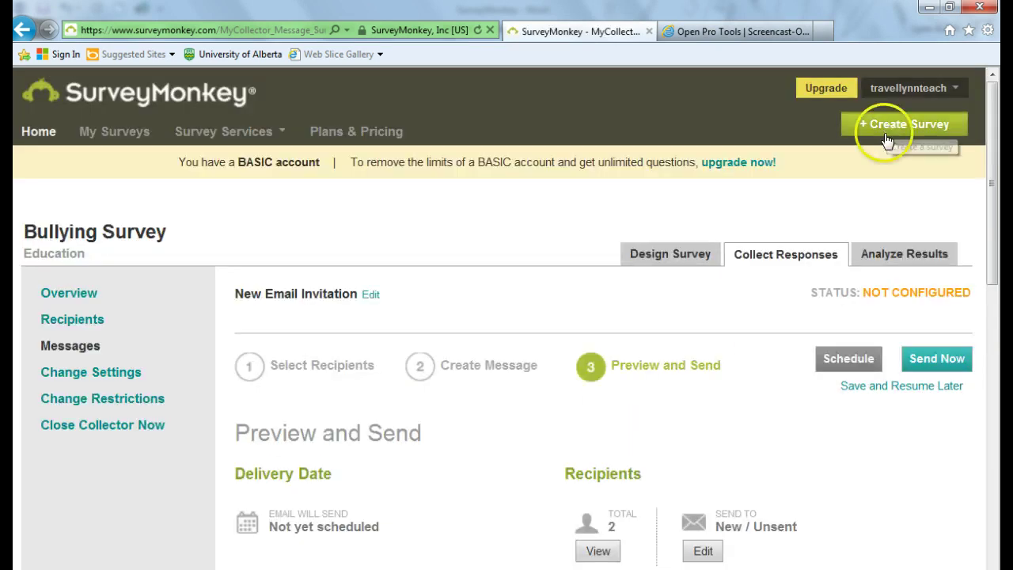
- Open the delivery scheduling for the invitation and try to confirm sending it at a future date at 01:00 PM
{"action": "left_click_drag", "start_coordinate": [991, 204], "coordinate": [996, 265]}
{"action": "left_click", "coordinate": [848, 151]}
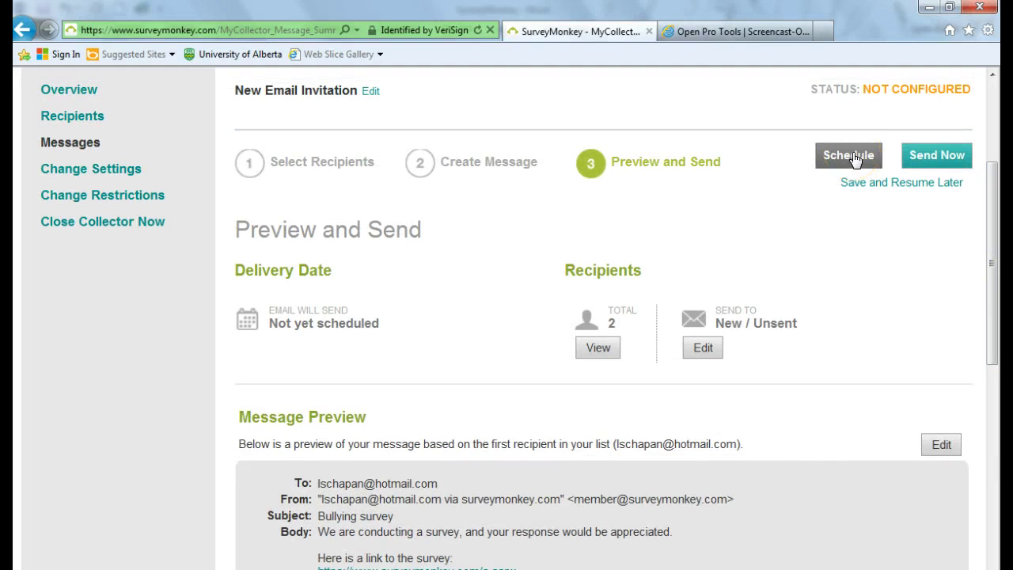
{"action": "left_click", "coordinate": [850, 158]}
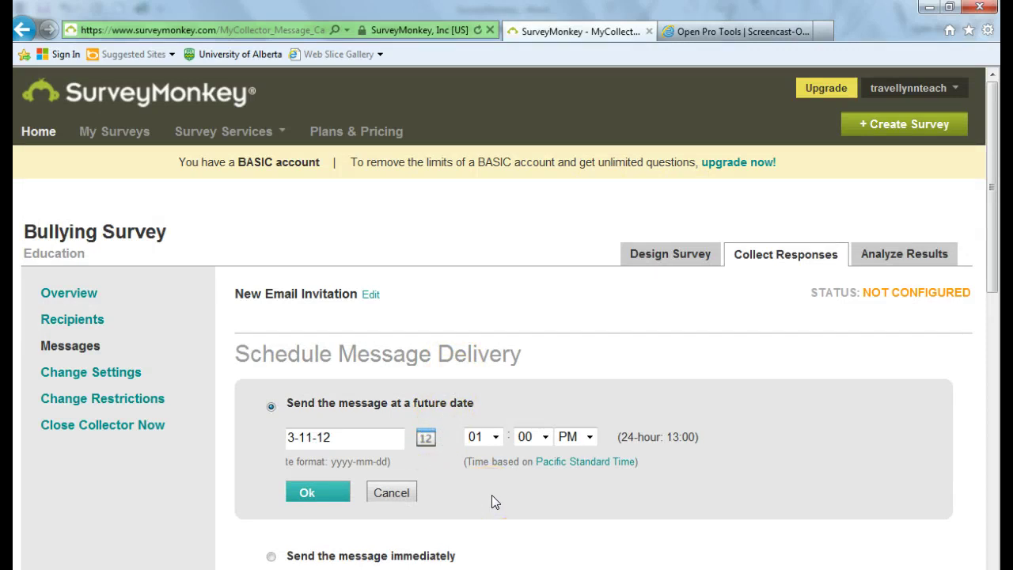
{"action": "left_click", "coordinate": [315, 494]}
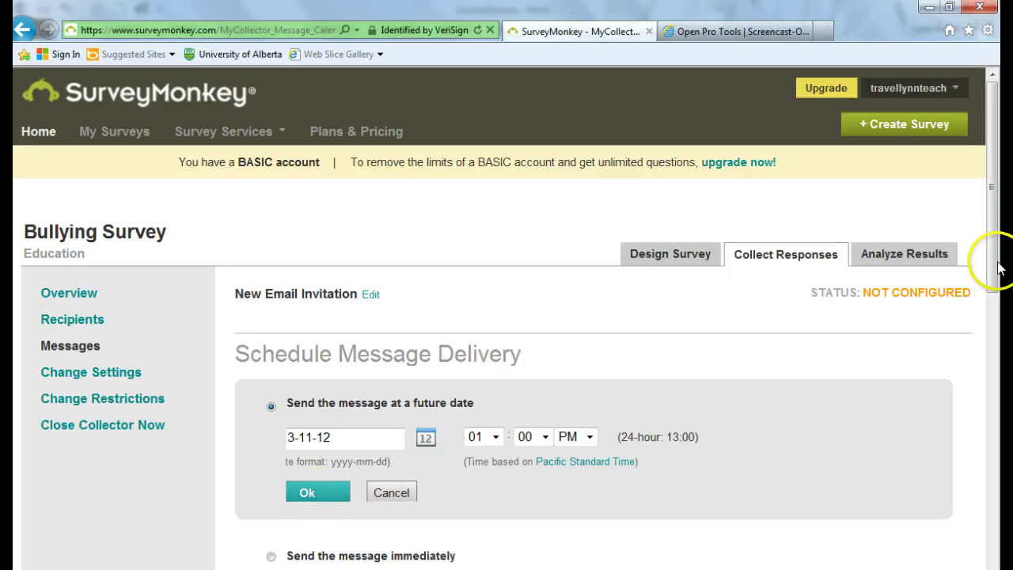
- Switch the message delivery to Send the message immediately and try to confirm it
{"action": "left_click_drag", "start_coordinate": [995, 259], "coordinate": [990, 302]}
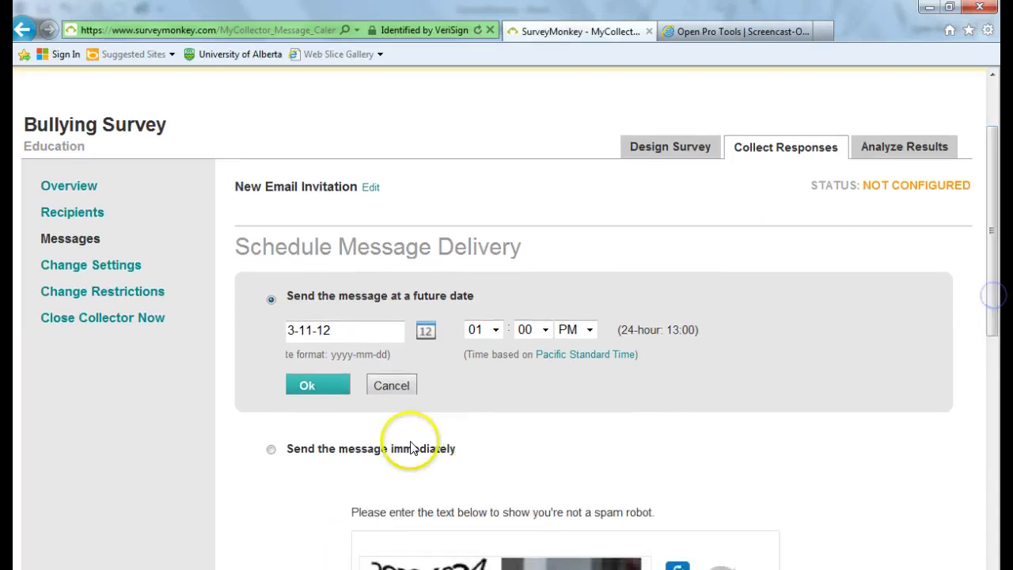
{"action": "left_click", "coordinate": [271, 450]}
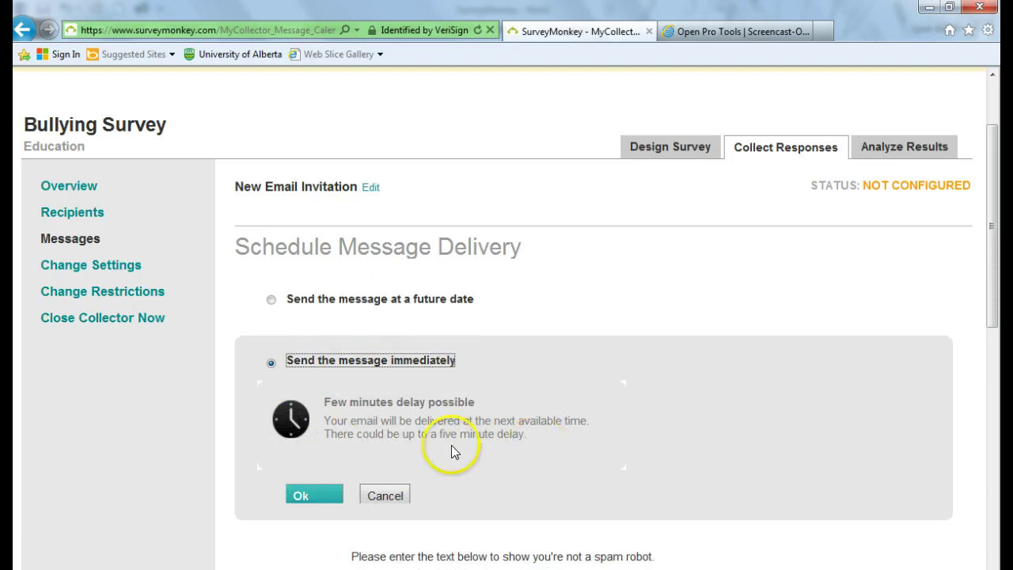
{"action": "left_click", "coordinate": [329, 499]}
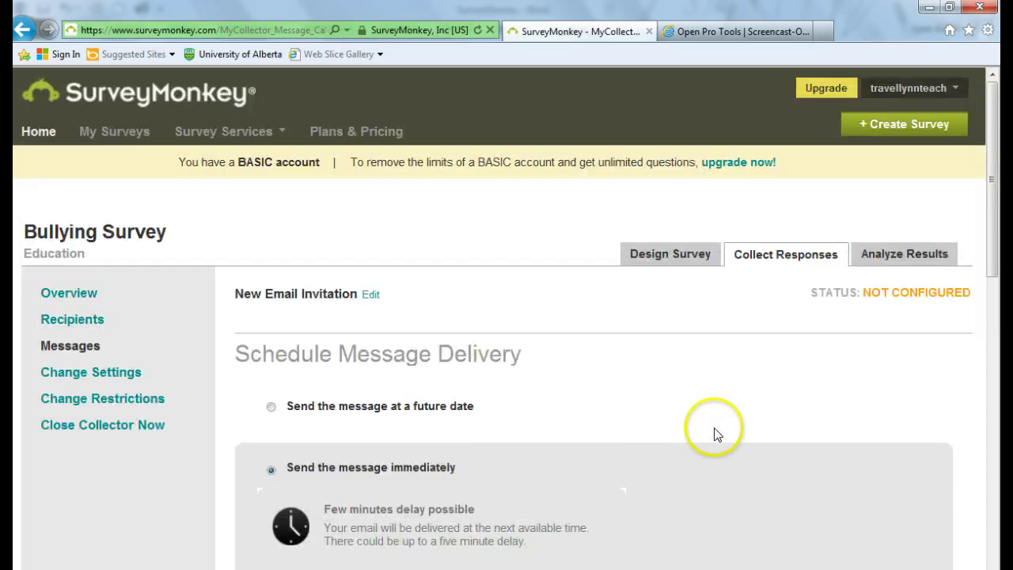
- Fill in both parts of the reCAPTCHA verification text, correct the last digits, and confirm the immediate delivery
{"action": "left_click_drag", "start_coordinate": [989, 229], "coordinate": [997, 380]}
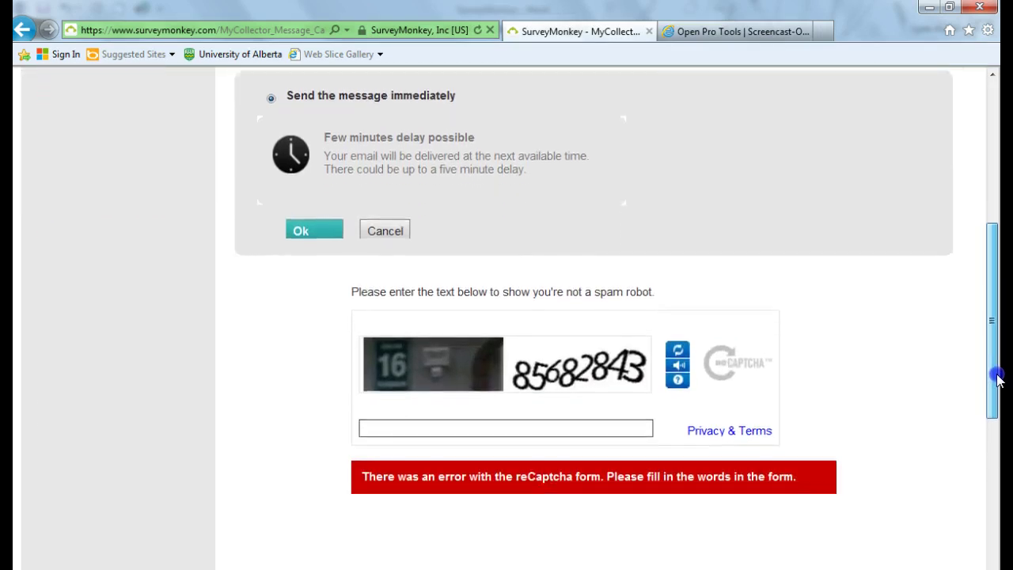
{"action": "left_click", "coordinate": [456, 430]}
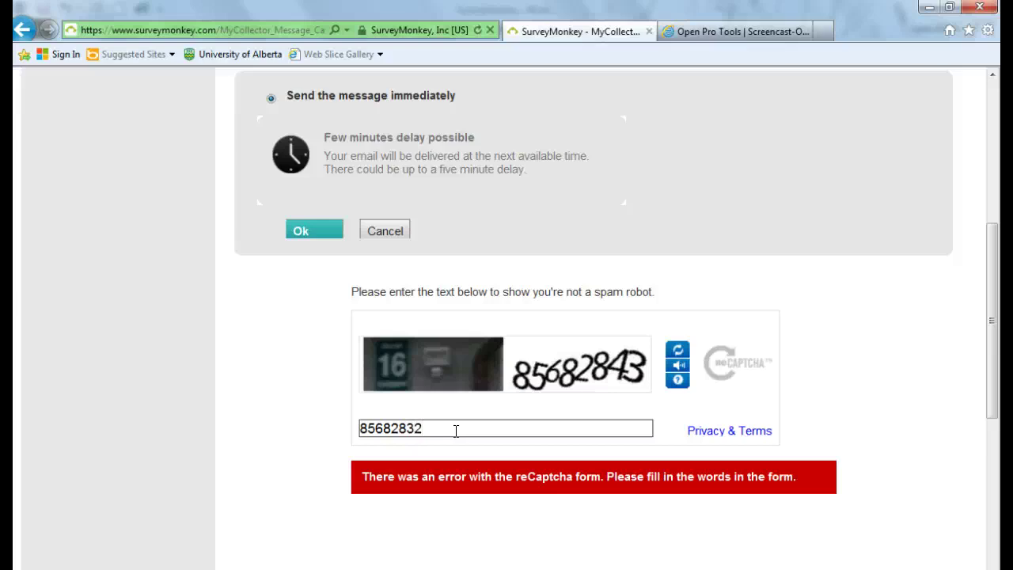
{"action": "left_click", "coordinate": [361, 428]}
{"action": "type", "text": "1"}
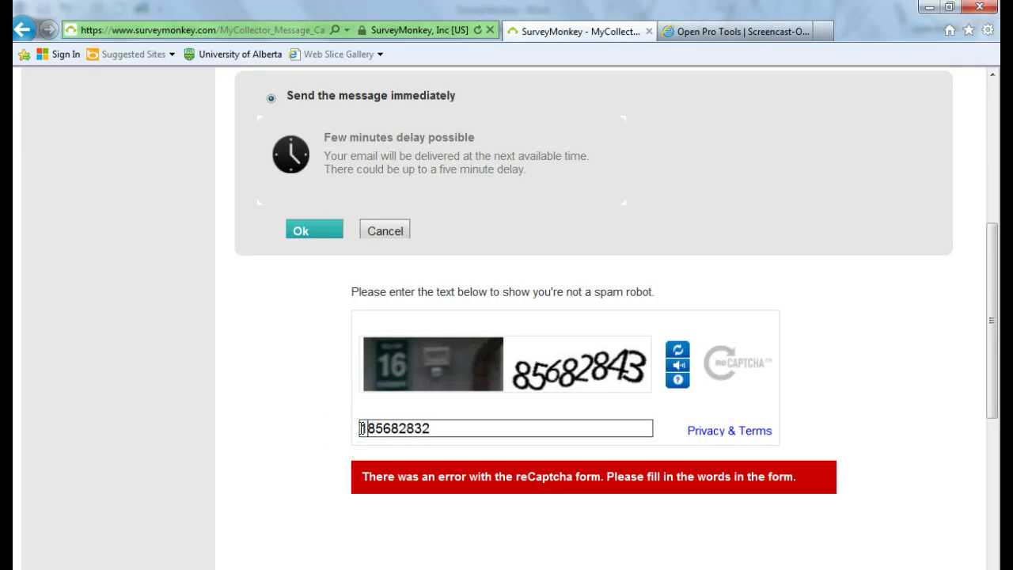
{"action": "type", "text": "6"}
{"action": "left_click", "coordinate": [475, 428]}
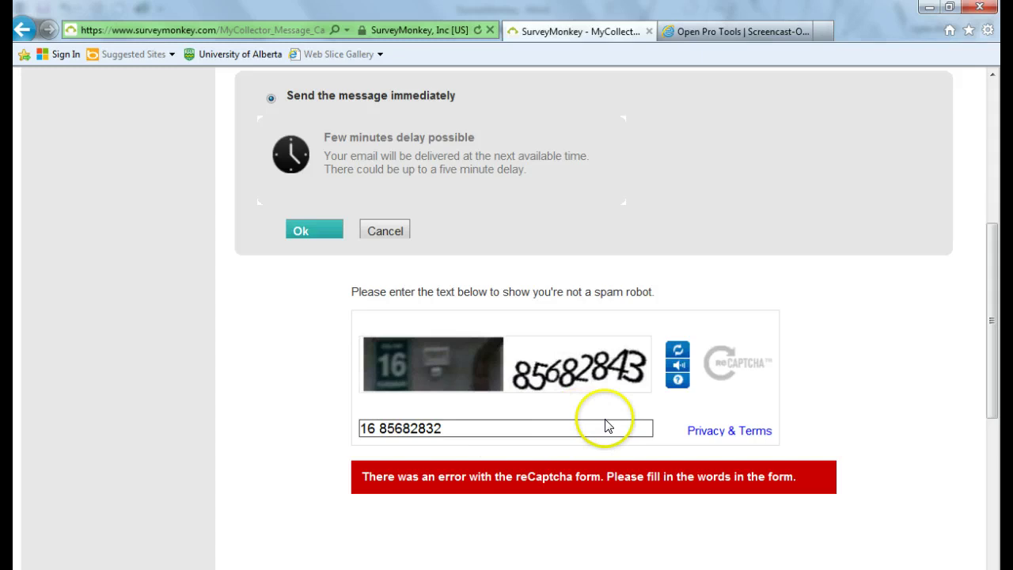
{"action": "left_click", "coordinate": [451, 428]}
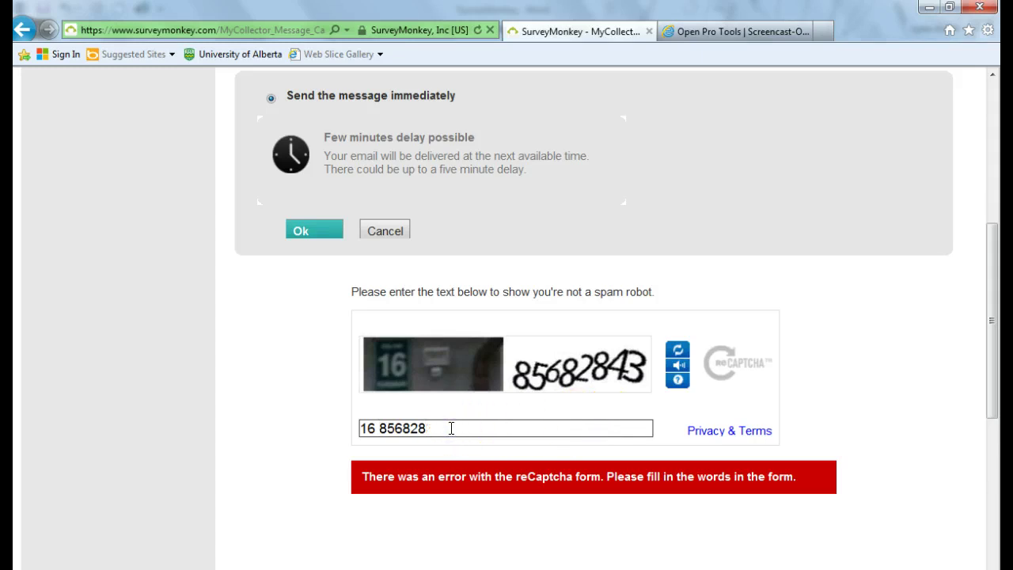
{"action": "scroll", "coordinate": [621, 272], "scroll_direction": "down", "scroll_amount": 3}
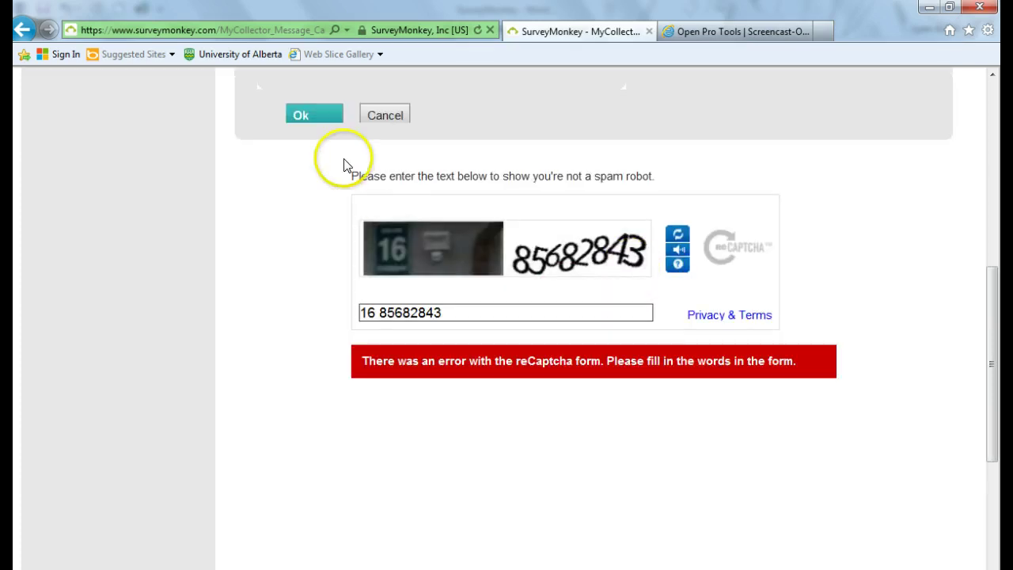
{"action": "left_click", "coordinate": [321, 118]}
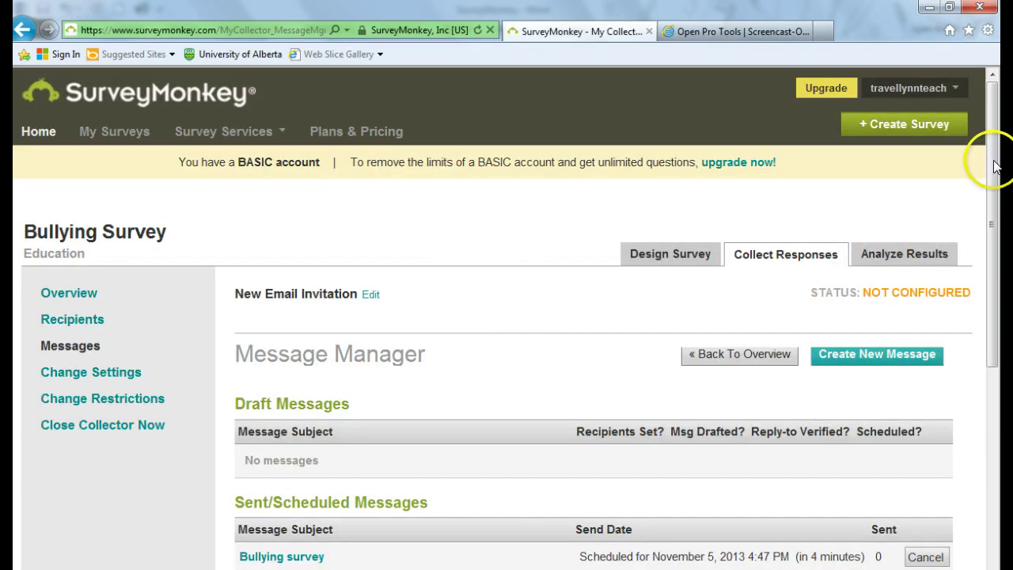
- Cancel the scheduled Bullying survey message and confirm moving it back into the drafts
{"action": "left_click_drag", "start_coordinate": [994, 162], "coordinate": [1001, 232]}
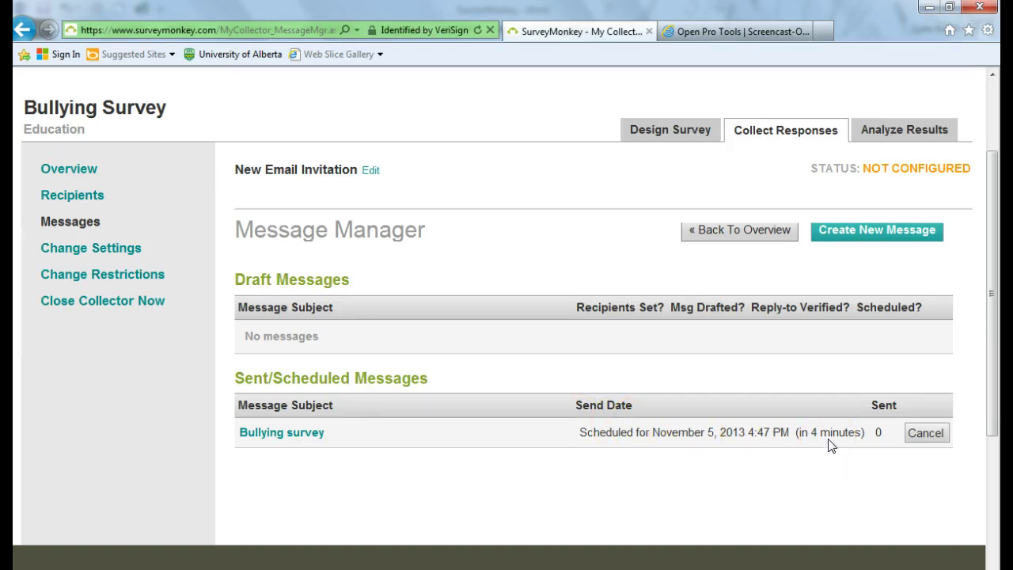
{"action": "left_click", "coordinate": [925, 433]}
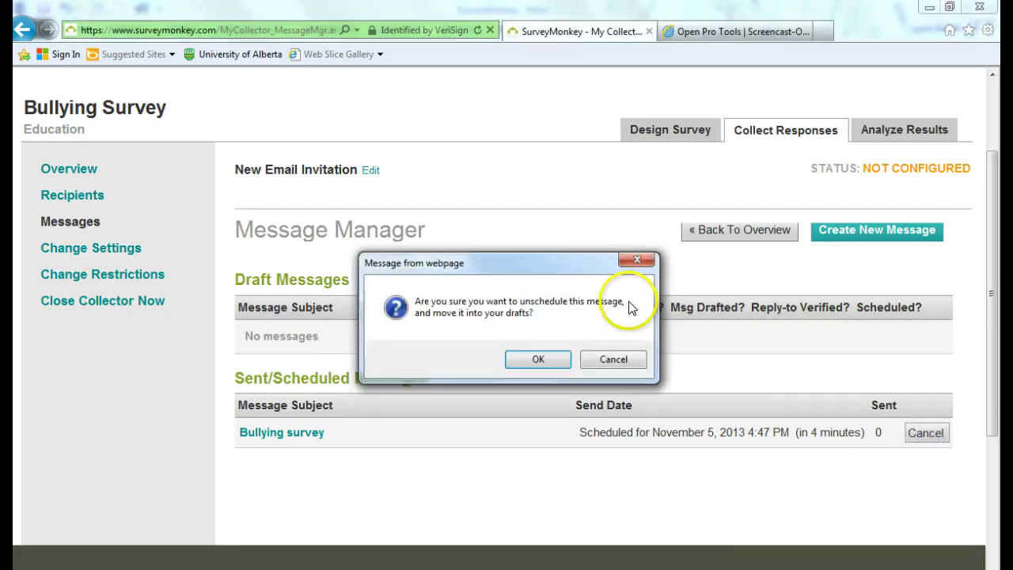
{"action": "left_click", "coordinate": [530, 364]}
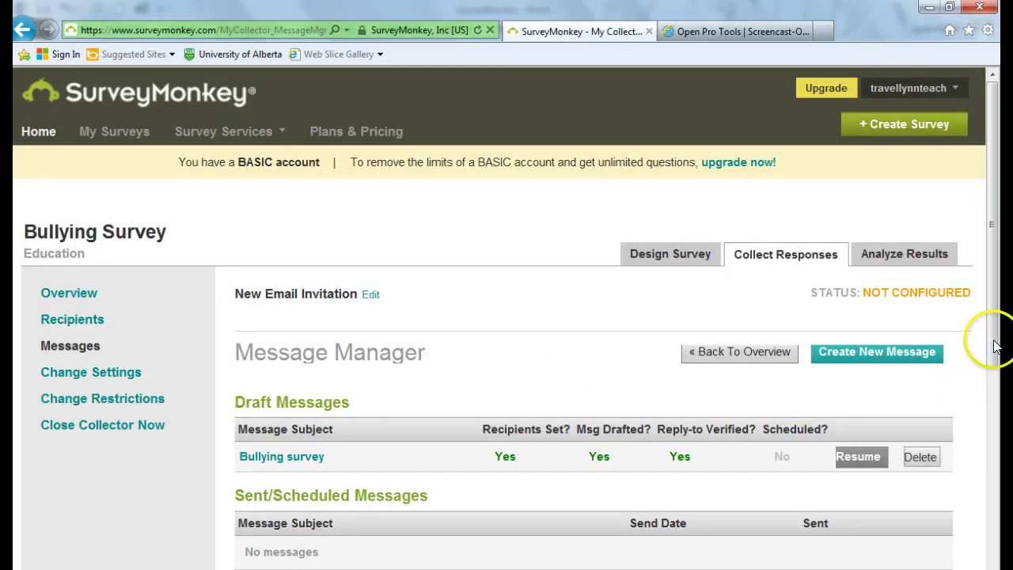
- Resume the Bullying survey draft and review its delivery date, recipients and message preview
{"action": "left_click_drag", "start_coordinate": [994, 346], "coordinate": [994, 387]}
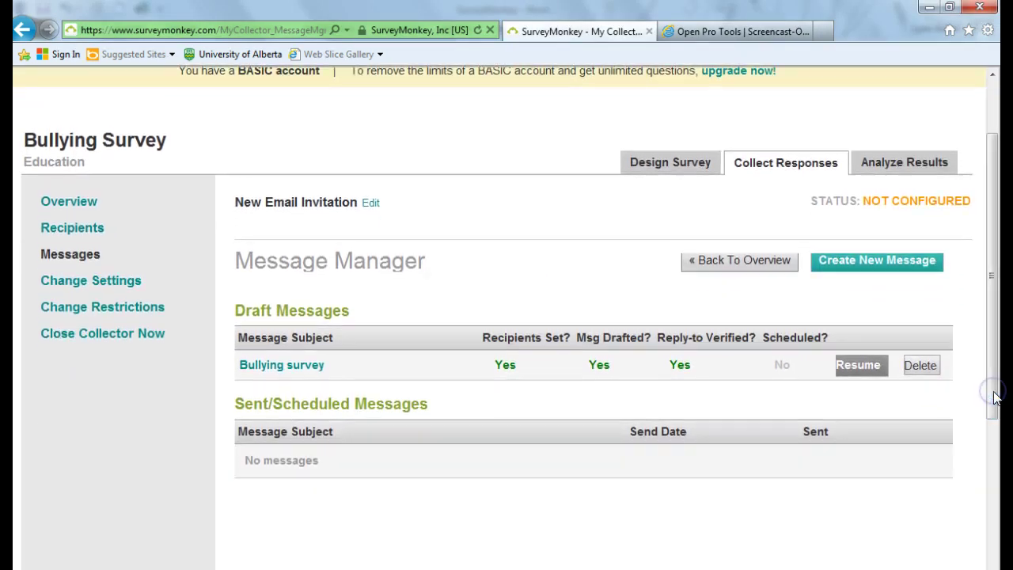
{"action": "left_click", "coordinate": [861, 365]}
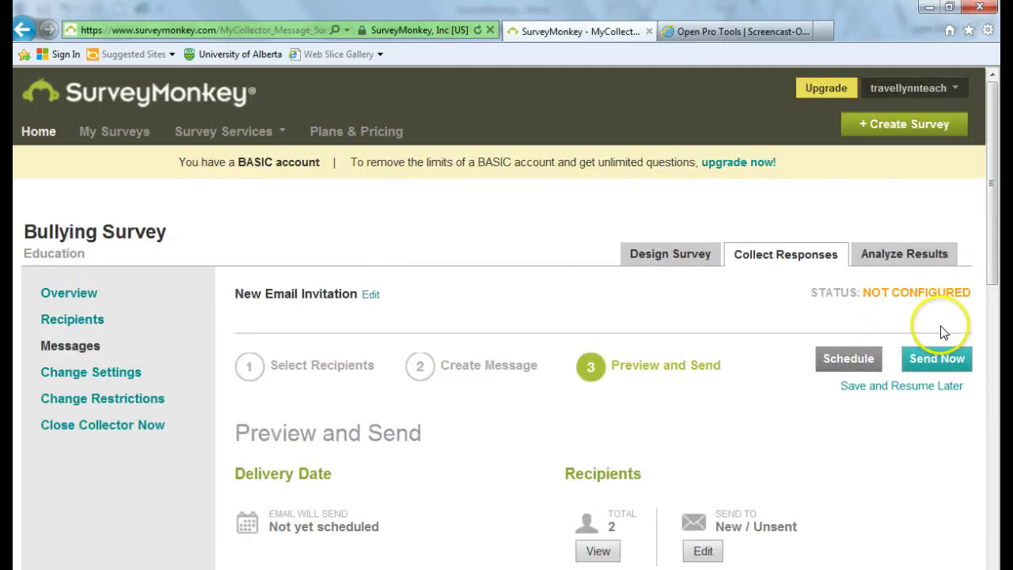
{"action": "left_click_drag", "start_coordinate": [995, 267], "coordinate": [999, 428]}
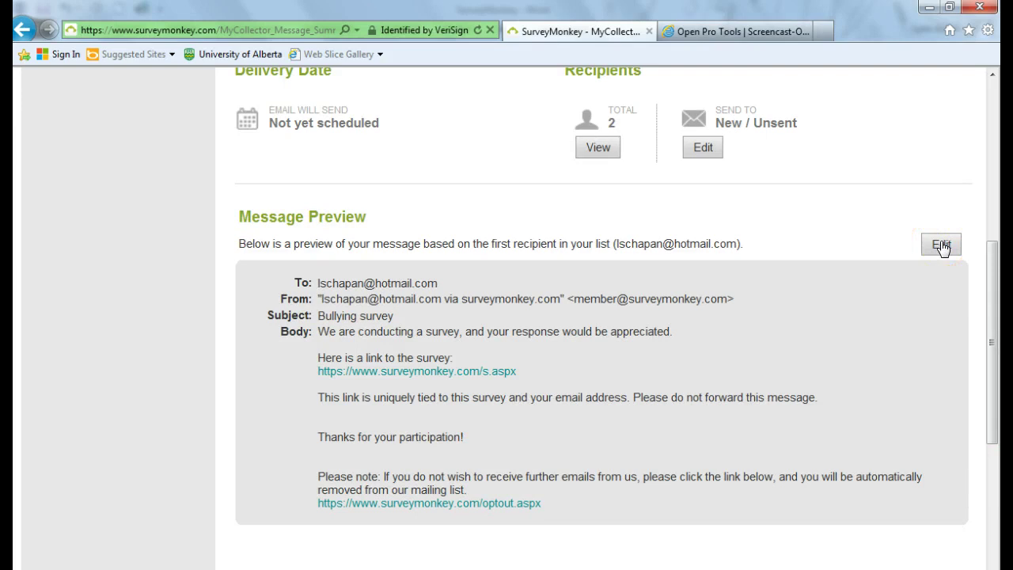
{"action": "left_click_drag", "start_coordinate": [991, 289], "coordinate": [967, 166]}
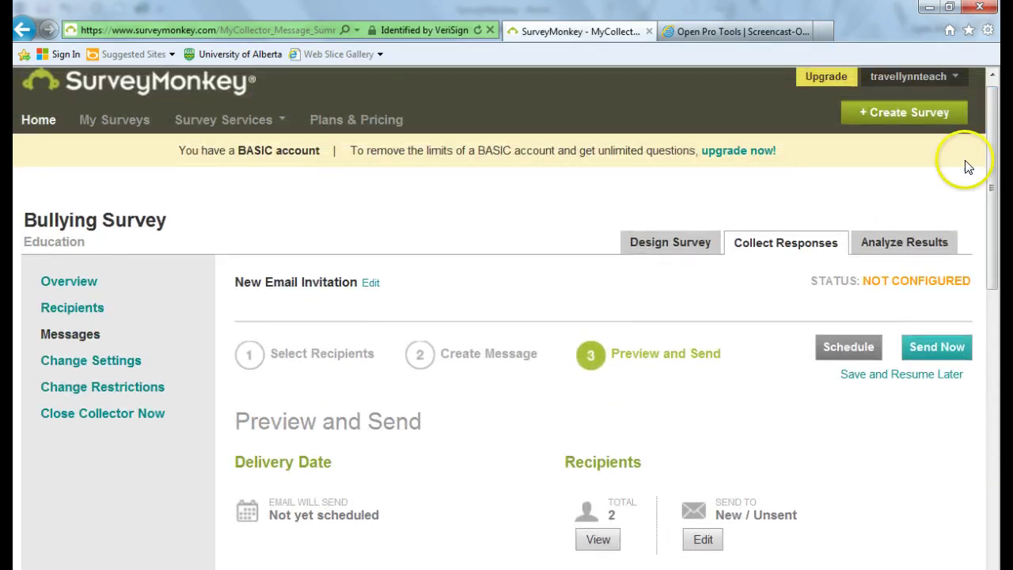
- View the Bullying Survey's results analysis and go to the list of surveys
{"action": "left_click", "coordinate": [890, 245]}
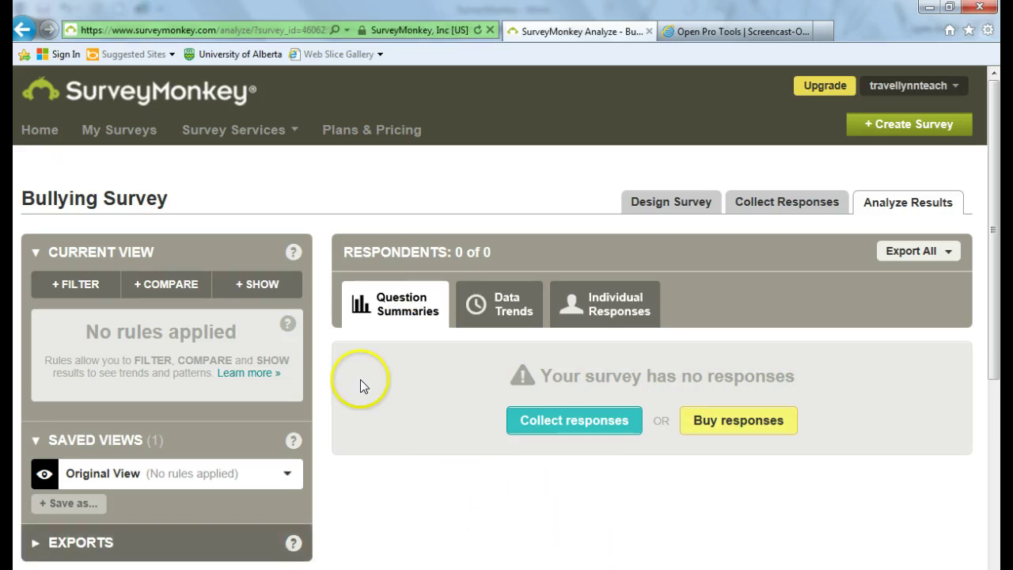
{"action": "left_click", "coordinate": [126, 135]}
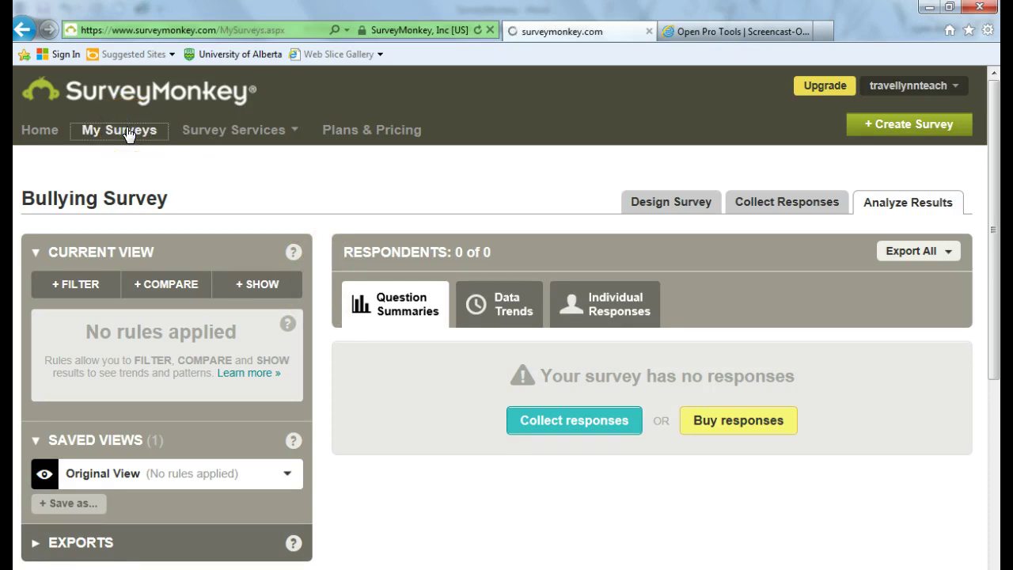